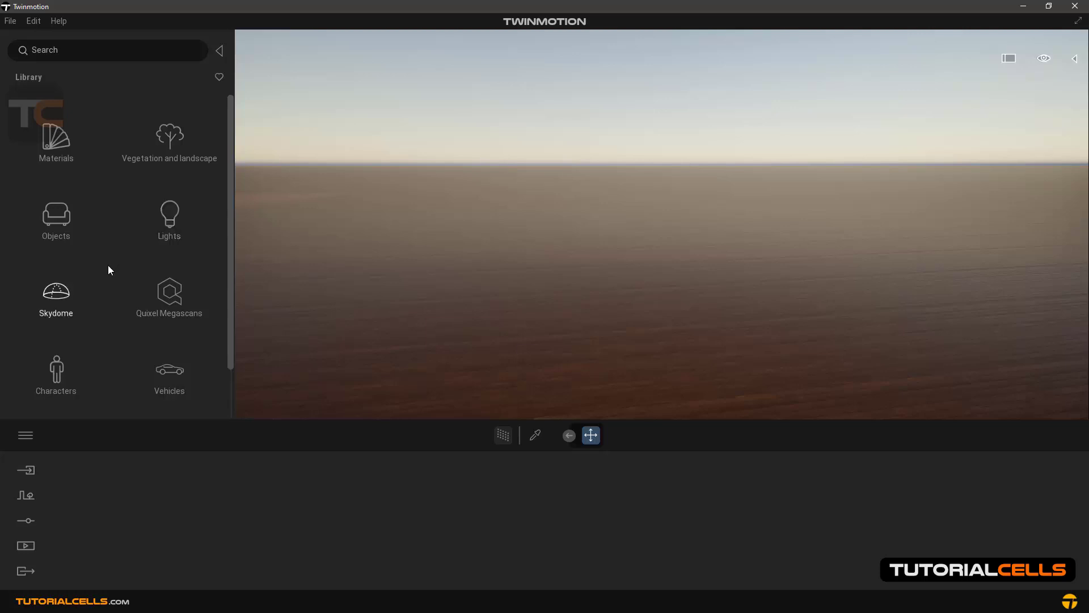
- Place the Simple Rotating 04 door and the Double Rotating 04 door side by side on the floor
left_click(63, 224)
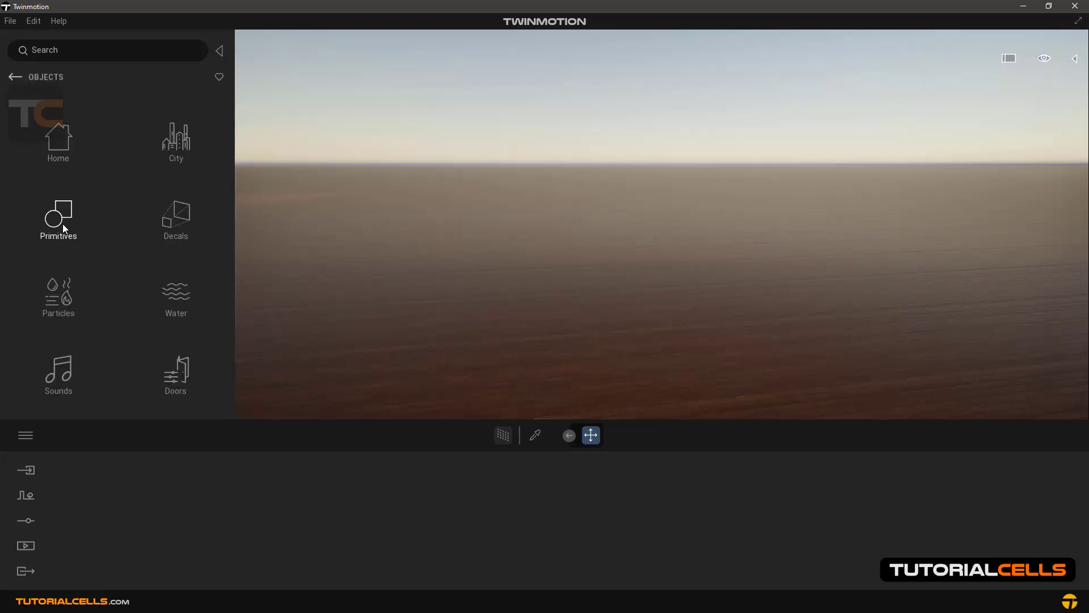
left_click(186, 377)
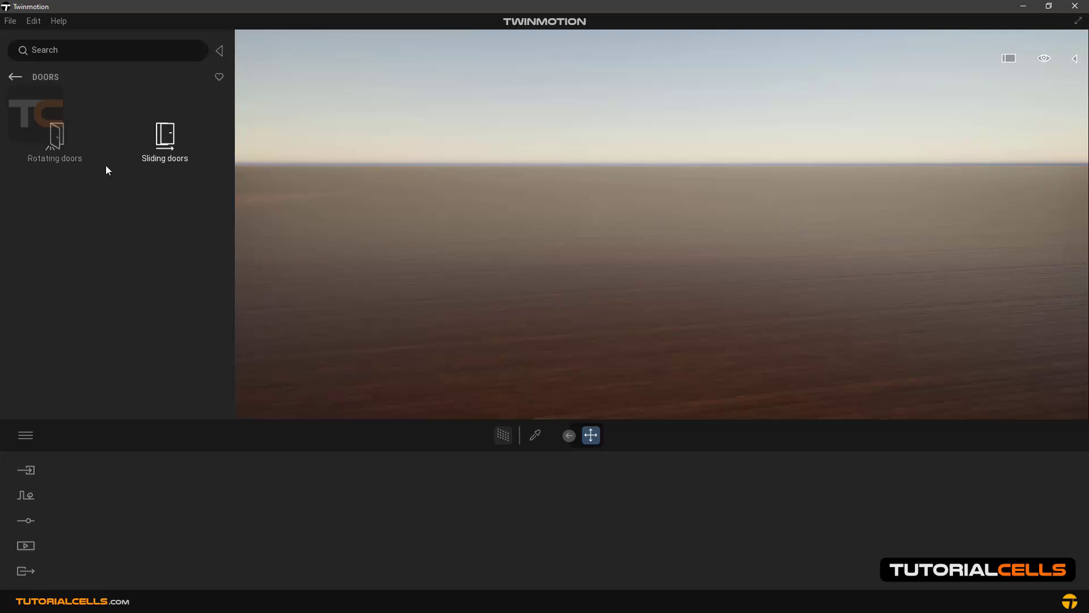
left_click(76, 162)
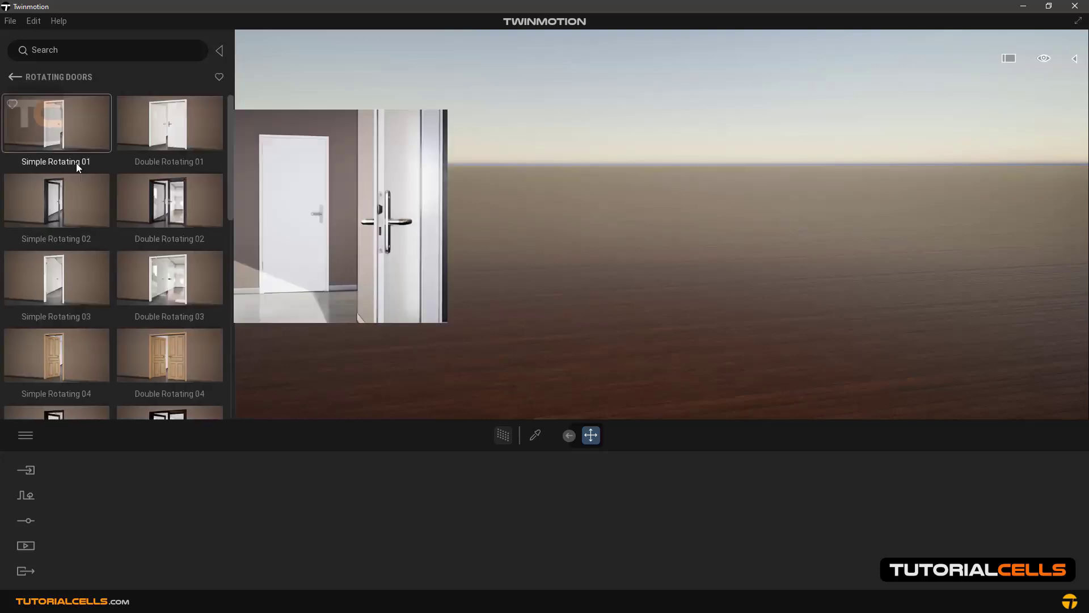
left_click_drag(47, 360, 415, 289)
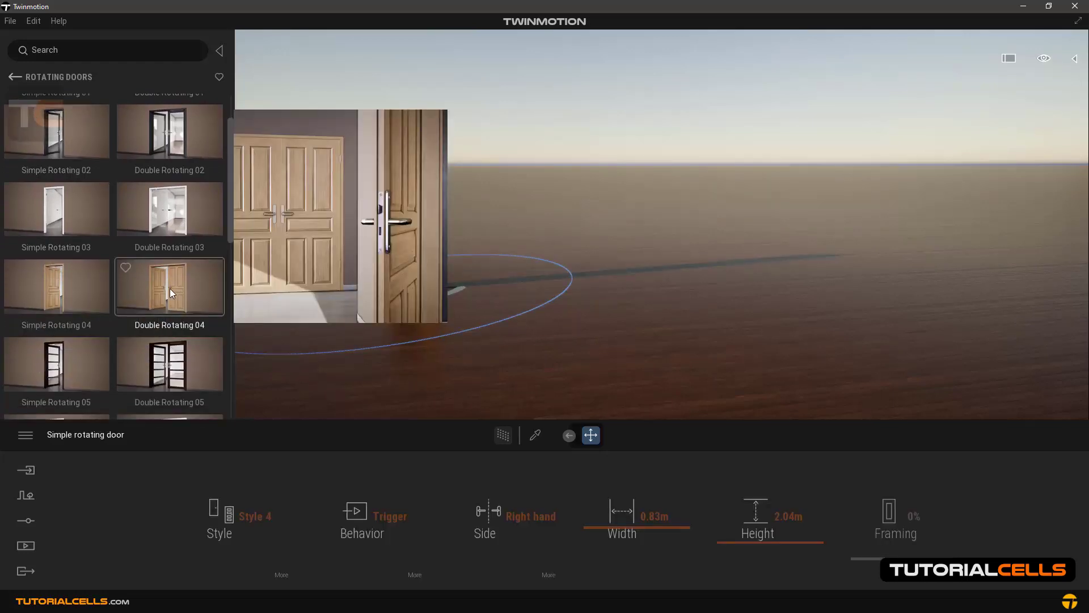
left_click_drag(169, 288, 735, 287)
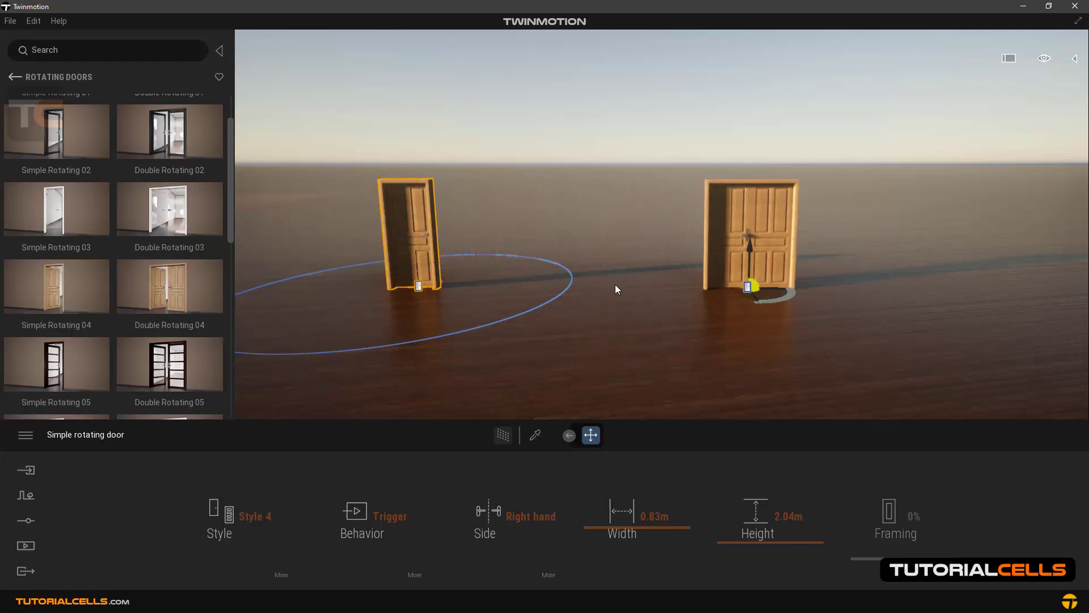
mouse_move(229, 220)
left_mouse_down()
mouse_move(229, 411)
mouse_move(241, 229)
left_mouse_up()
mouse_move(142, 280)
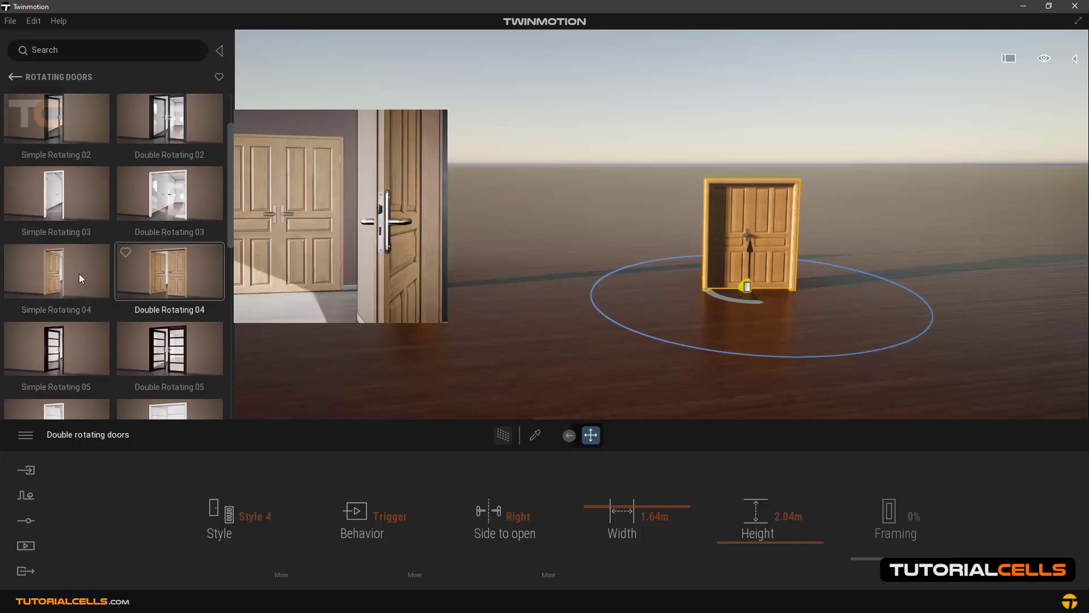
left_click_drag(76, 278, 372, 291)
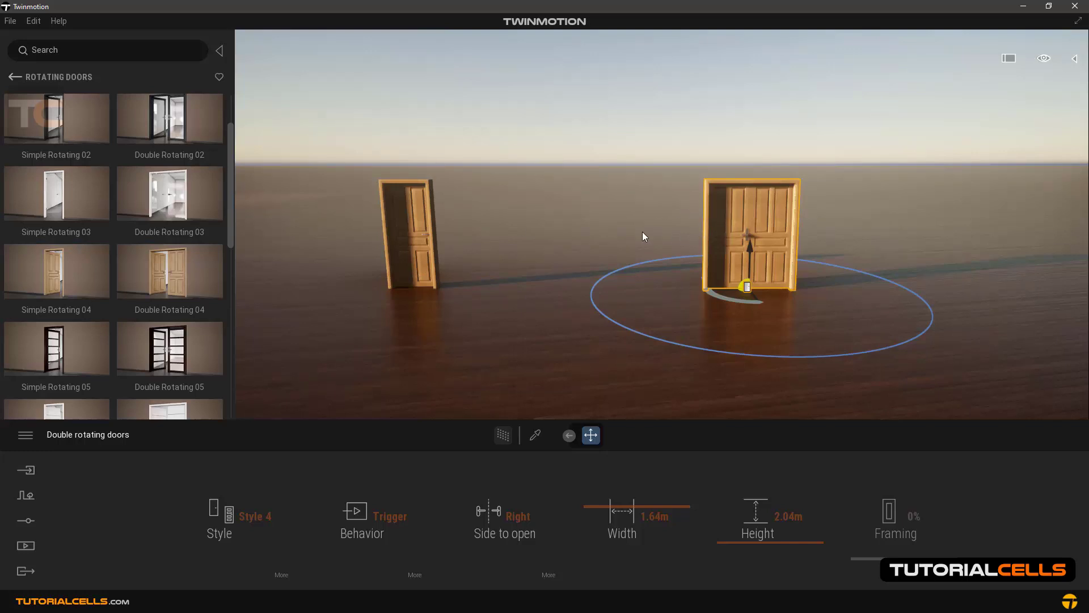
- Select the single rotating door and examine how it opens and closes as the camera enters and leaves its trigger circle
left_click(420, 243)
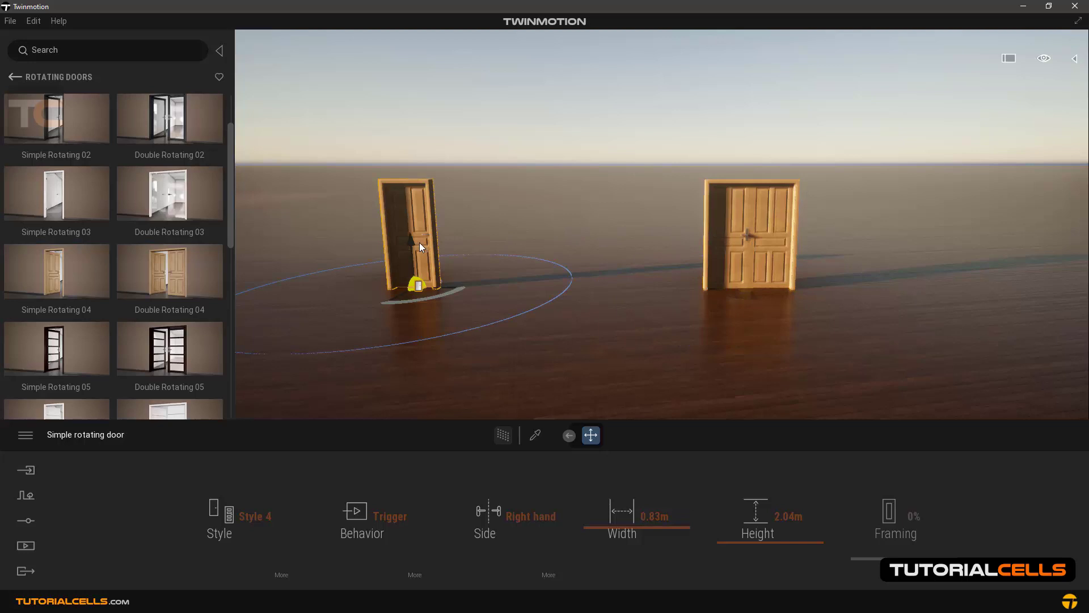
key("a")
key("w")
right_click_drag(488, 336, 475, 369)
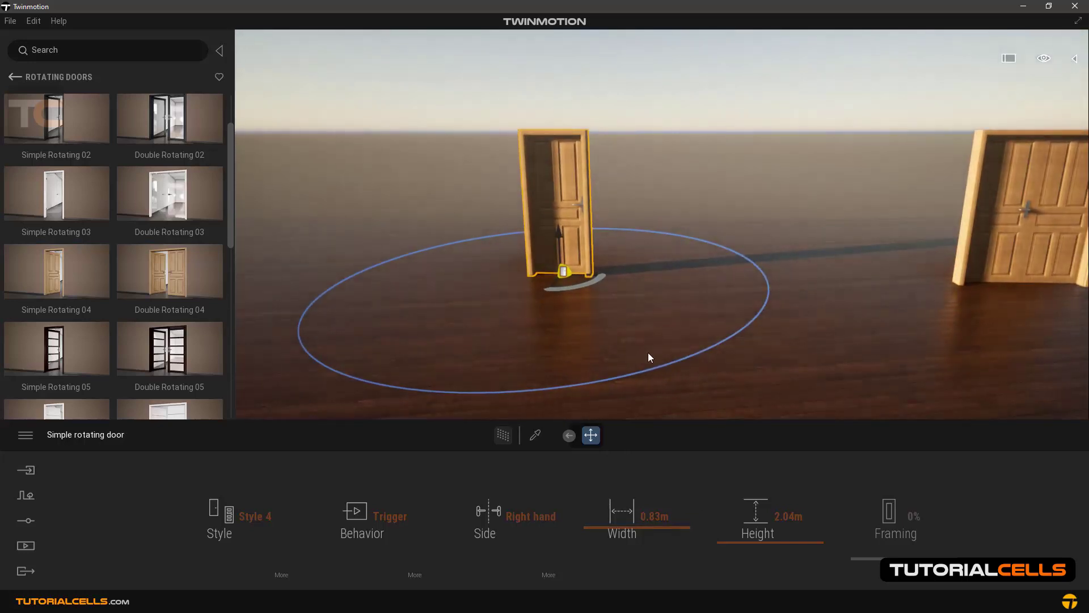
scroll(505, 313, "up", 6)
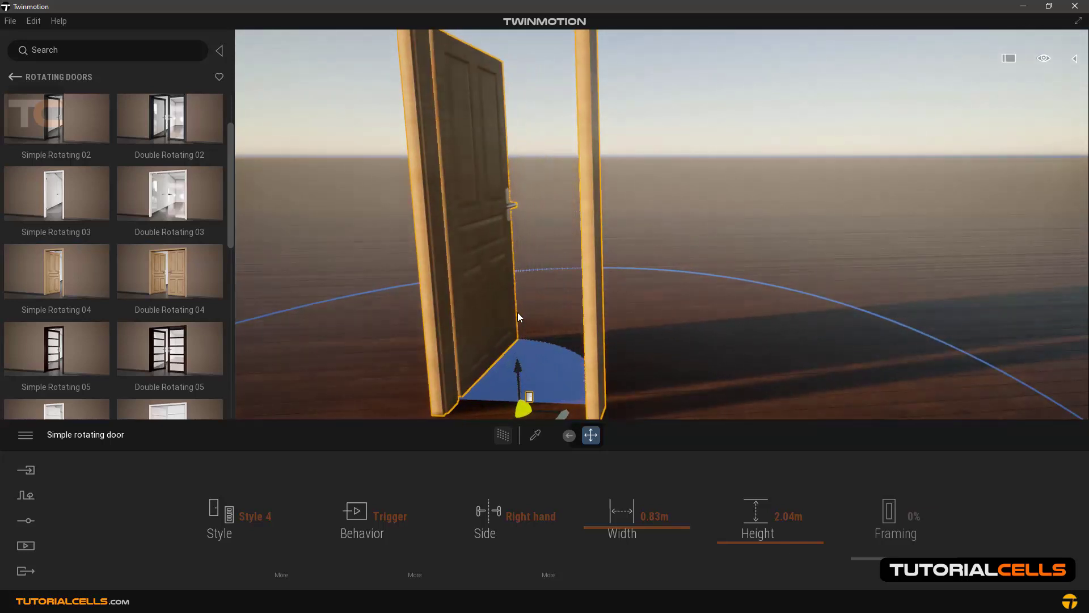
key("s")
key("a")
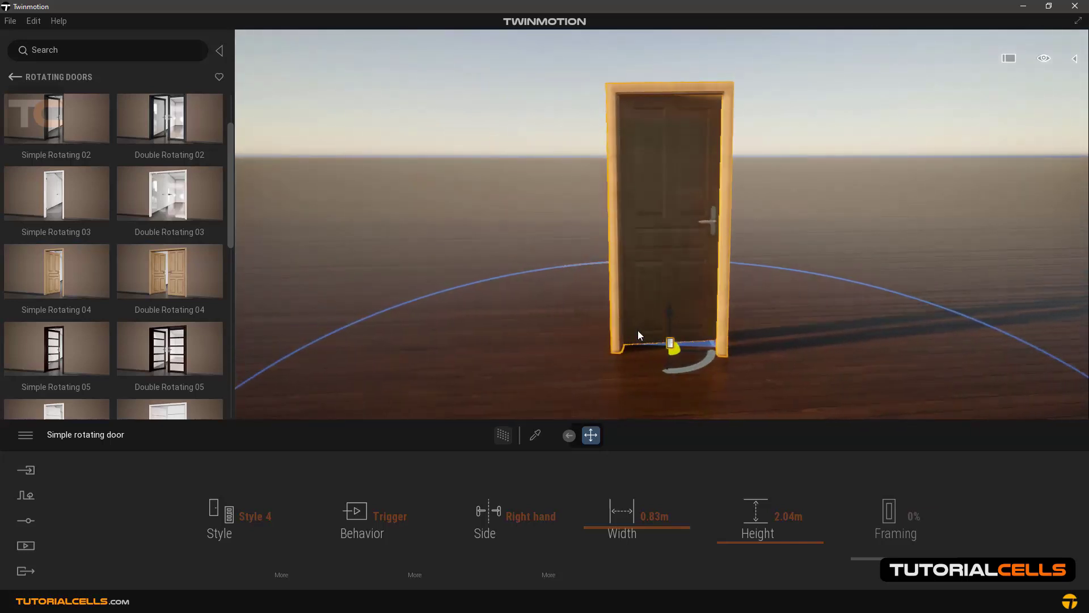
scroll(692, 322, "up", 4)
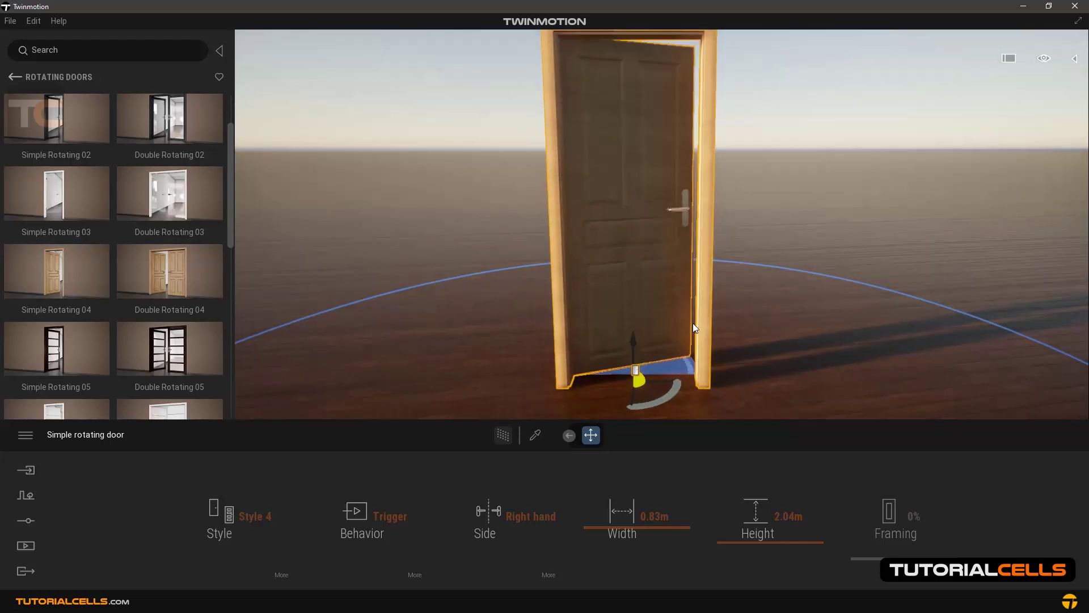
scroll(693, 322, "down", 5)
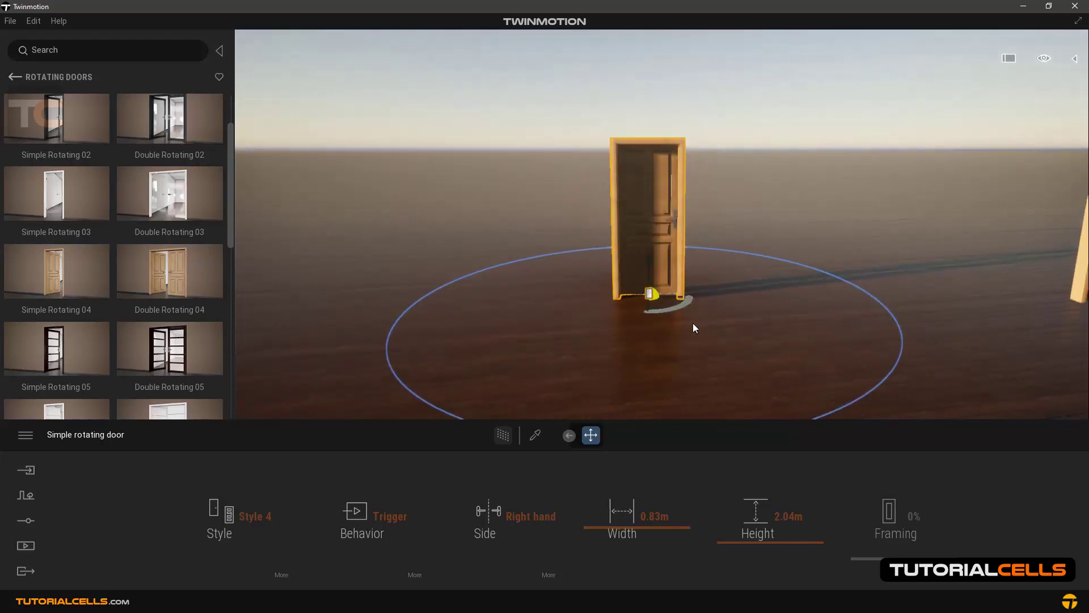
scroll(699, 312, "up", 4)
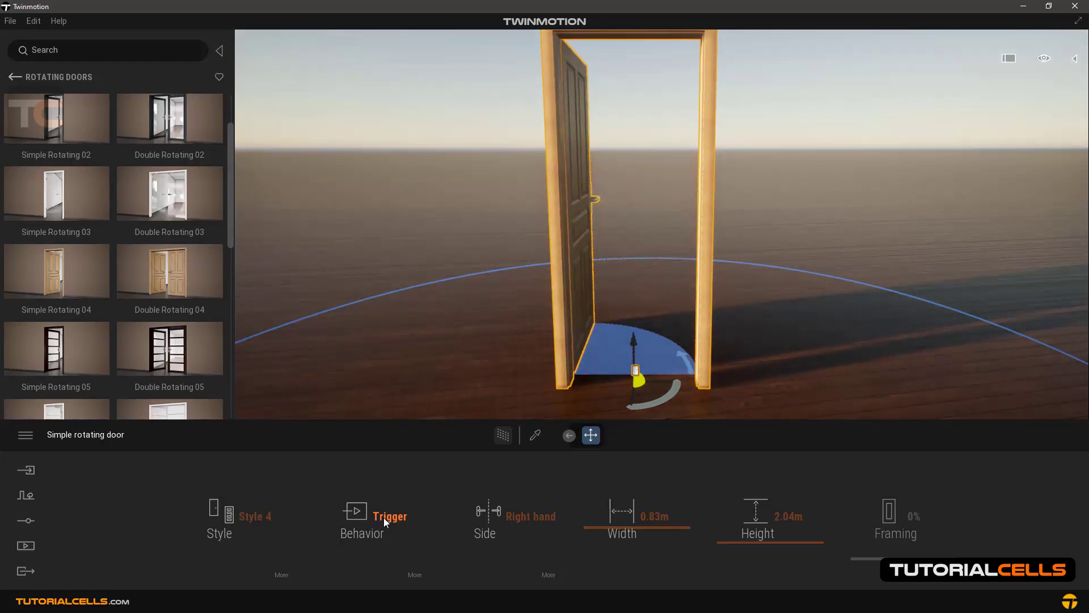
- Set the single door's behavior to Open and check the door from nearer and farther away
left_click(383, 518)
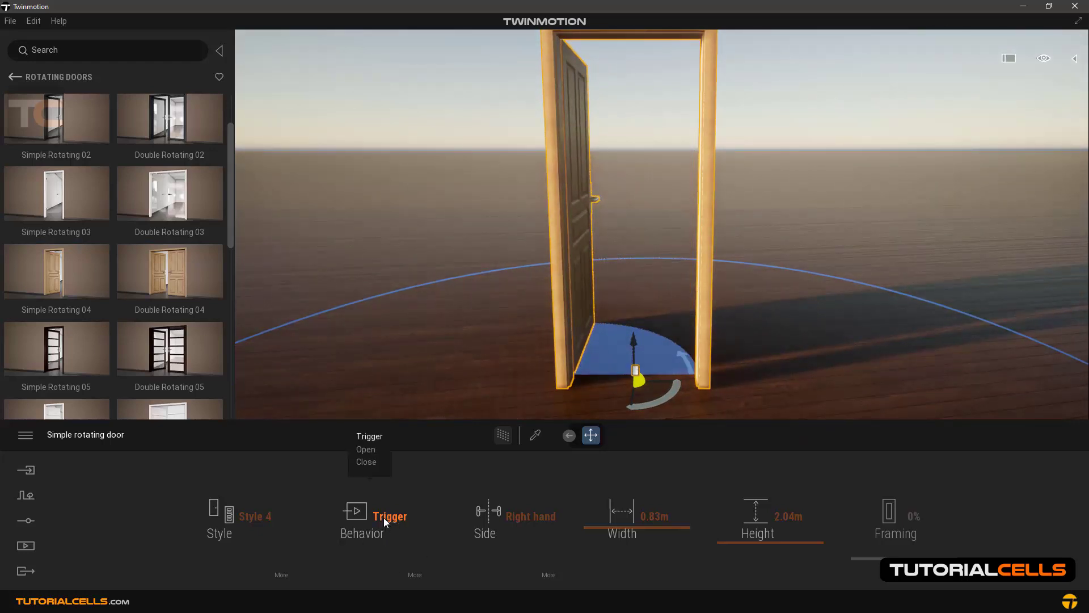
left_click(373, 450)
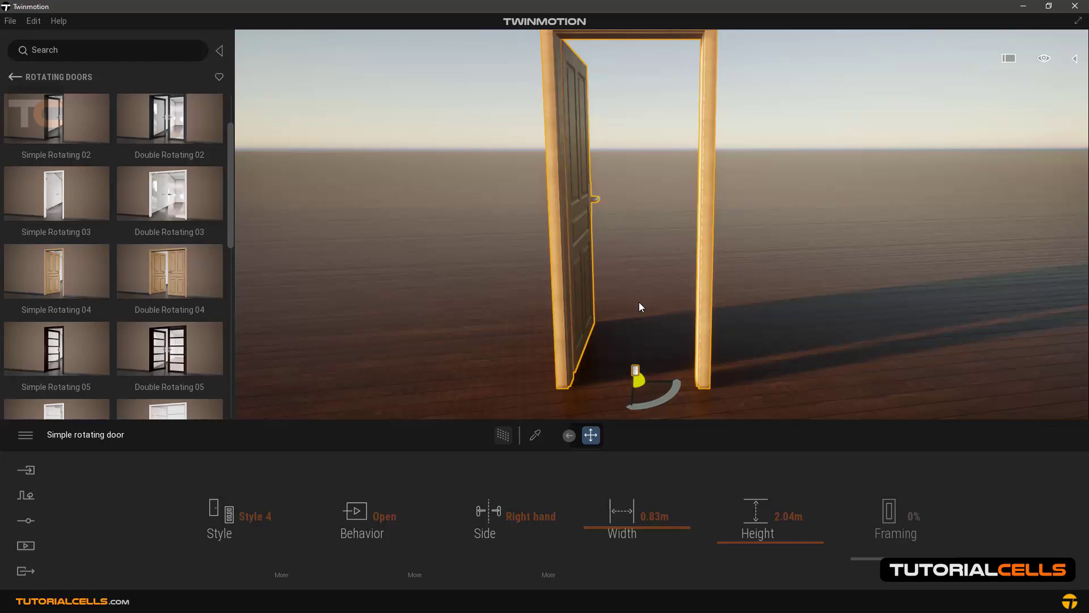
scroll(639, 307, "down", 4)
scroll(639, 307, "up", 5)
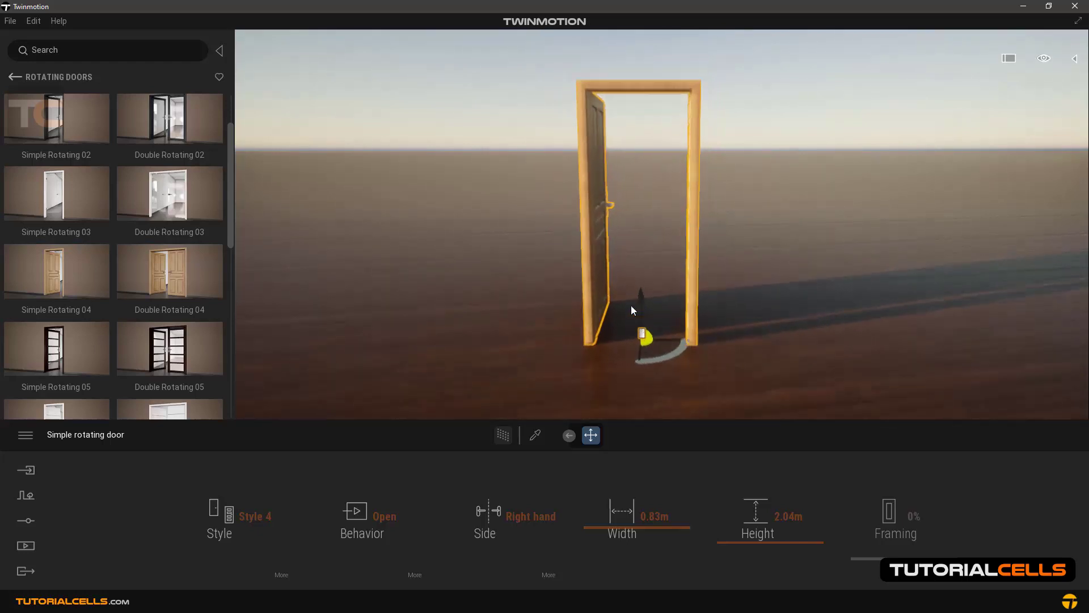
- Set the single door's behavior to Close and view the whole door
left_click(380, 505)
left_click(373, 461)
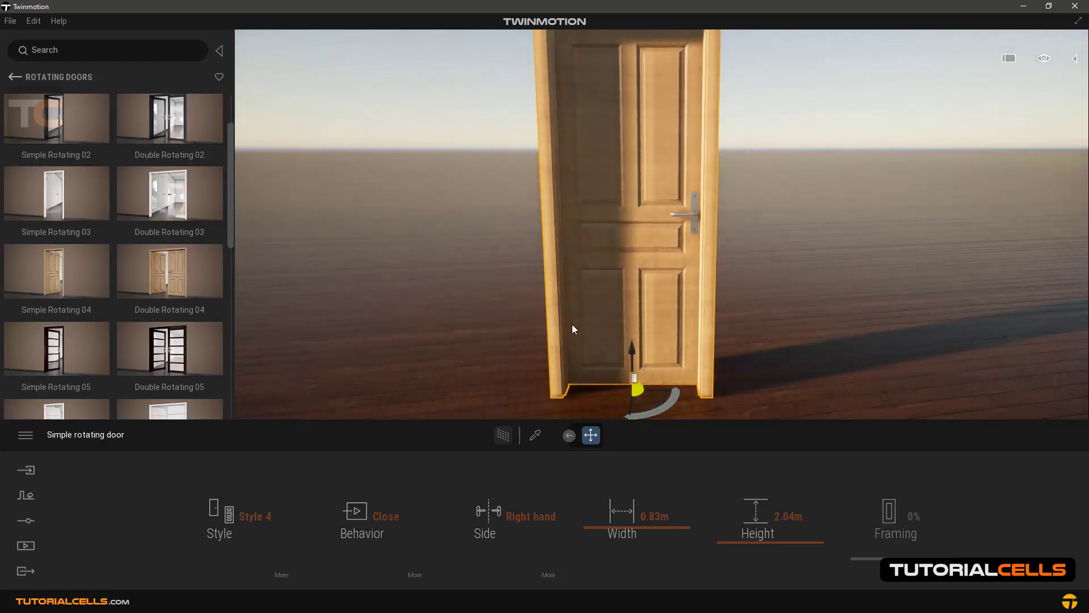
right_click_drag(572, 325, 584, 296)
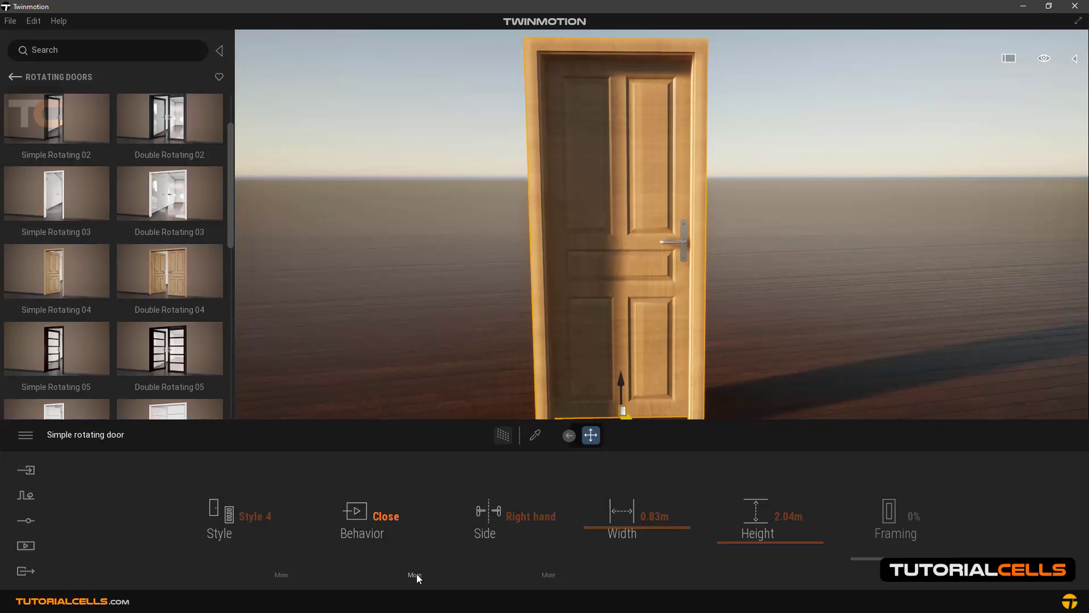
- Set the single door's behavior to Trigger and adjust its trigger radius to 3.0 m
left_click(392, 516)
left_click(369, 436)
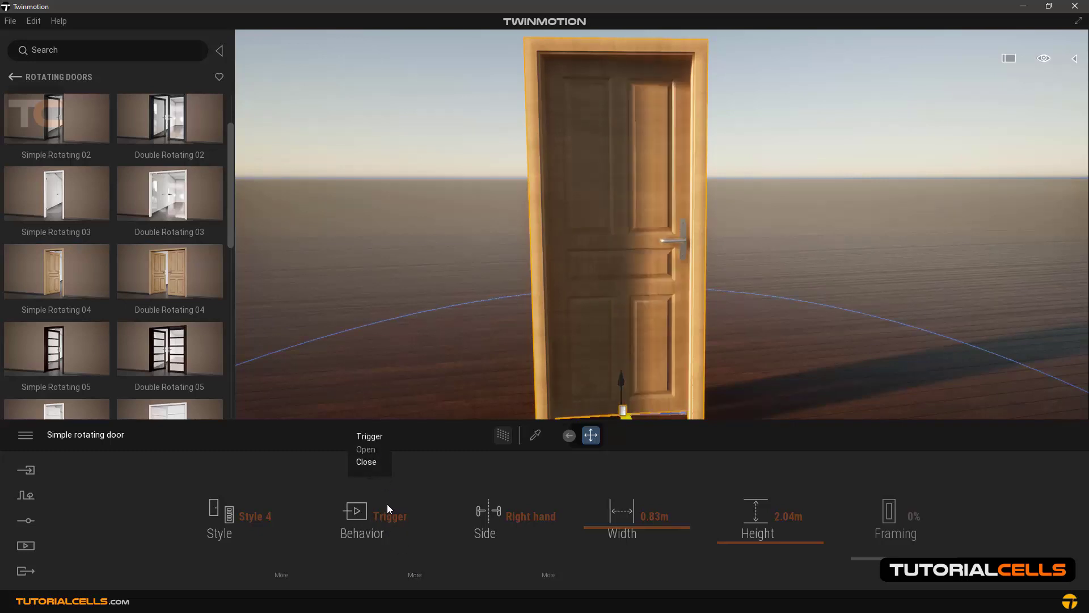
left_click(415, 574)
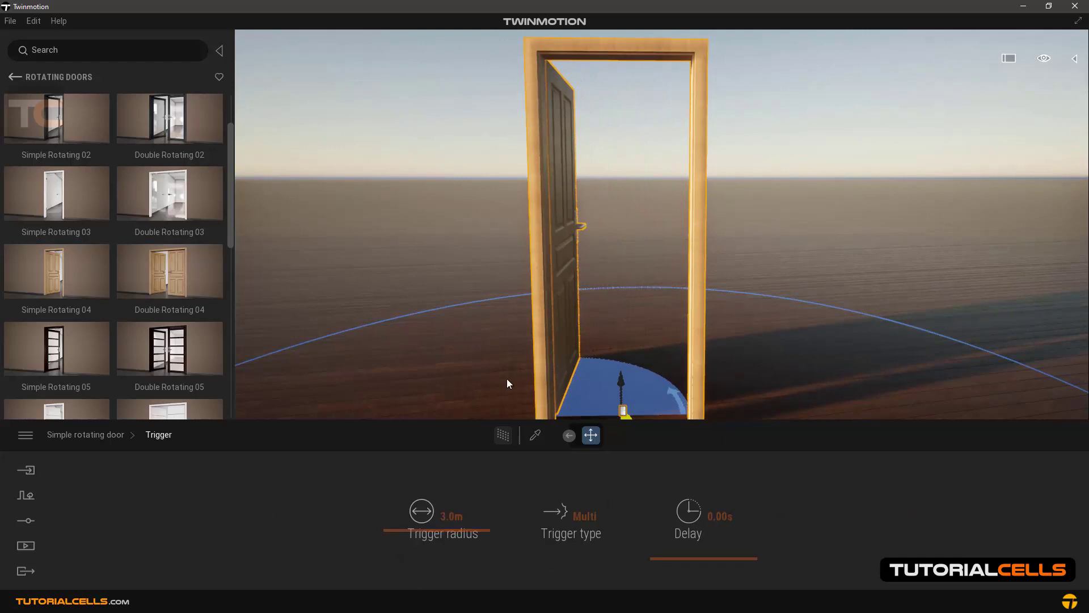
scroll(506, 379, "down", 5)
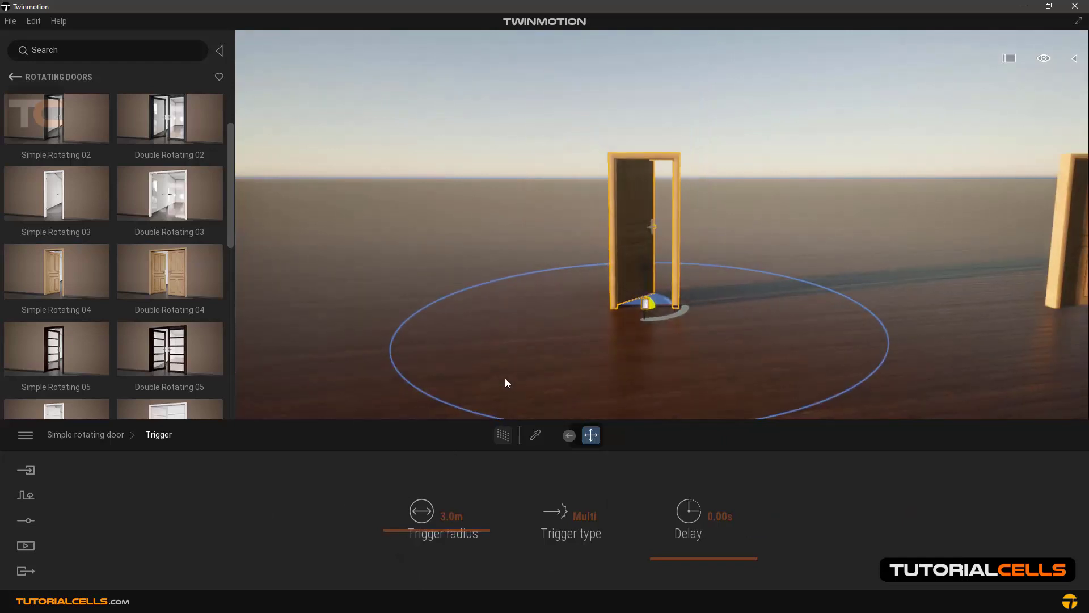
left_click_drag(389, 517, 401, 531)
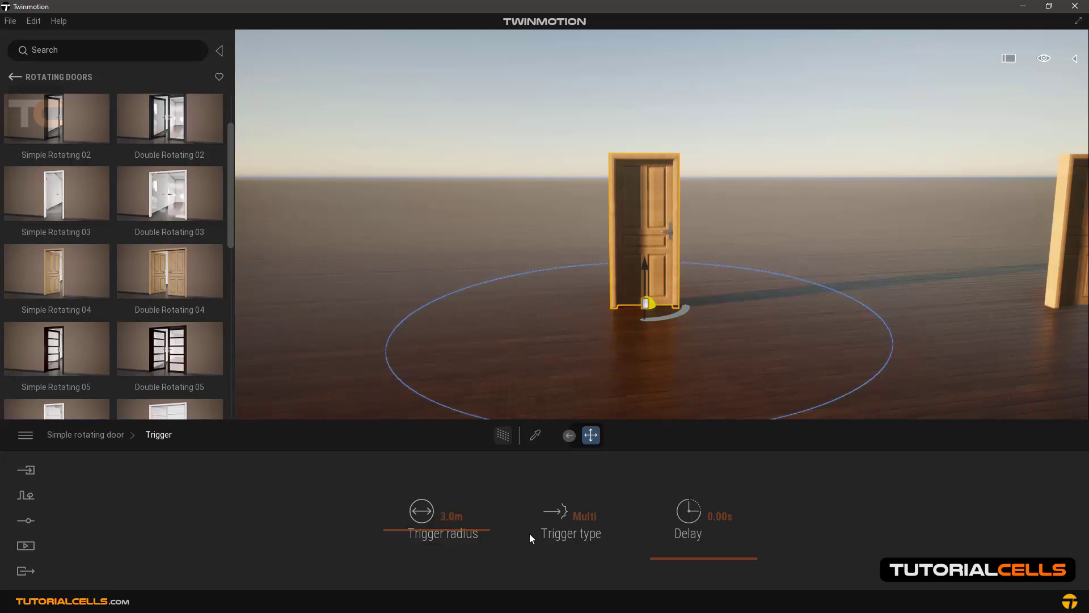
- Review which trigger types are enabled for the single door, leaving Camera, Character path and Custom path actors checked, and deselect the door
left_click(580, 520)
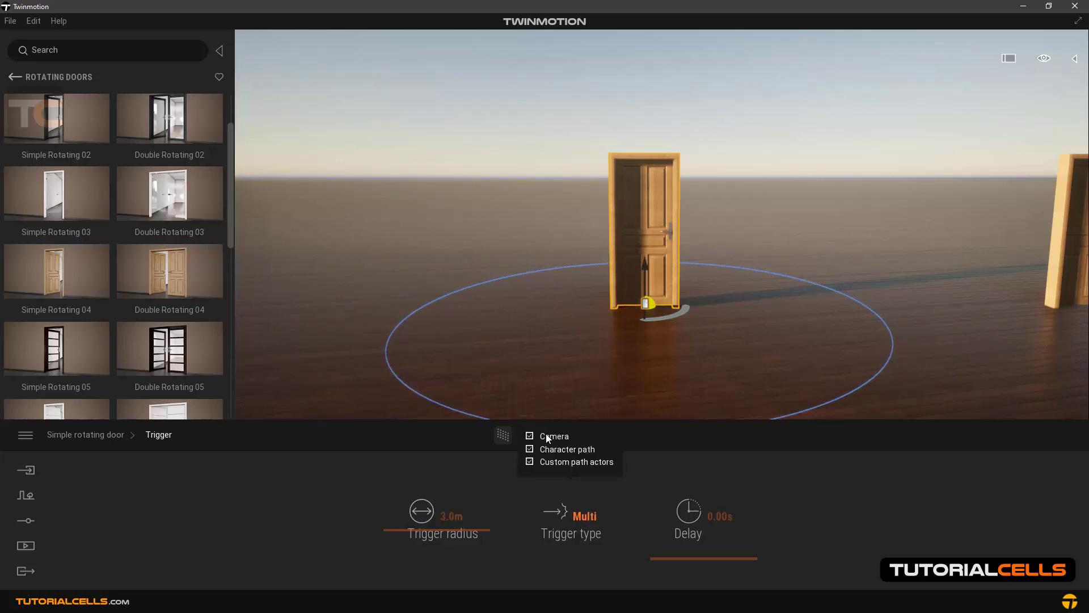
left_click(576, 517)
left_click(379, 385)
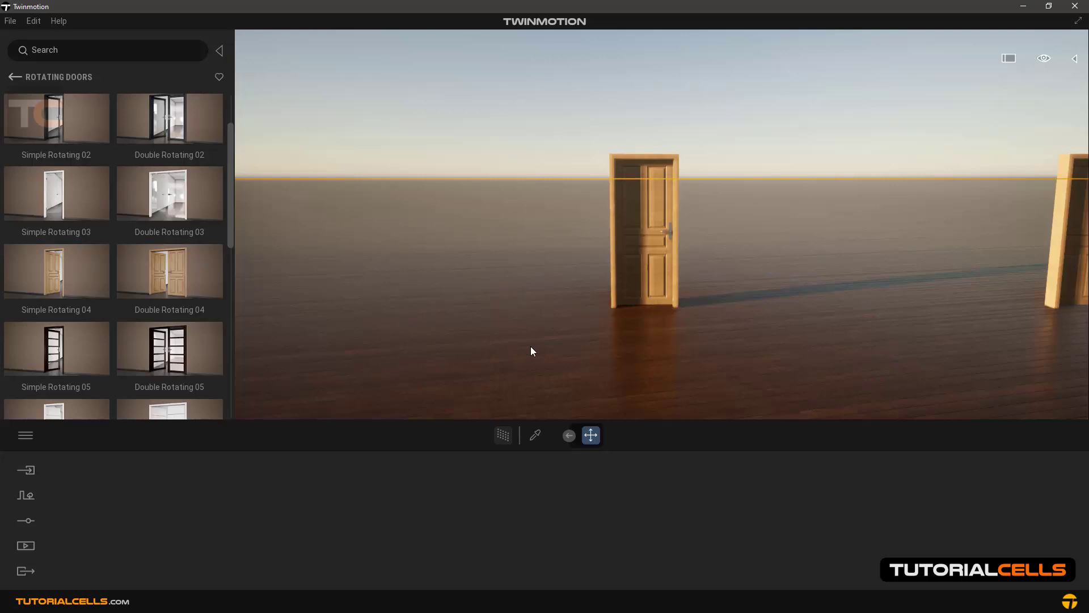
- Draw a straight character path on the floor from in front of the single door through its opening to behind it
right_click_drag(530, 346, 615, 368)
key("s")
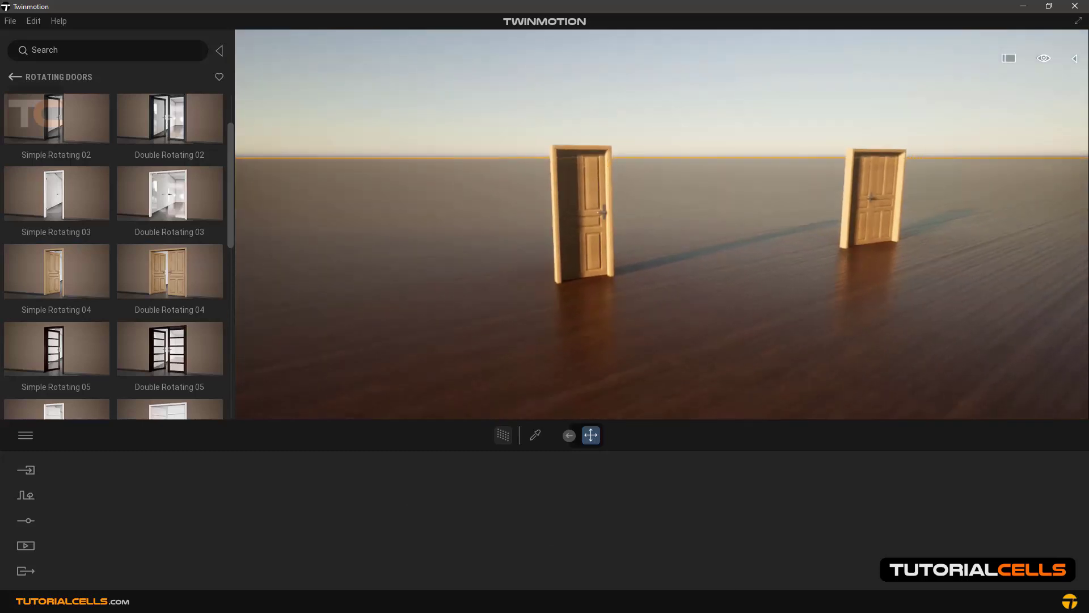
key("e")
right_click_drag(540, 346, 477, 315)
key("d")
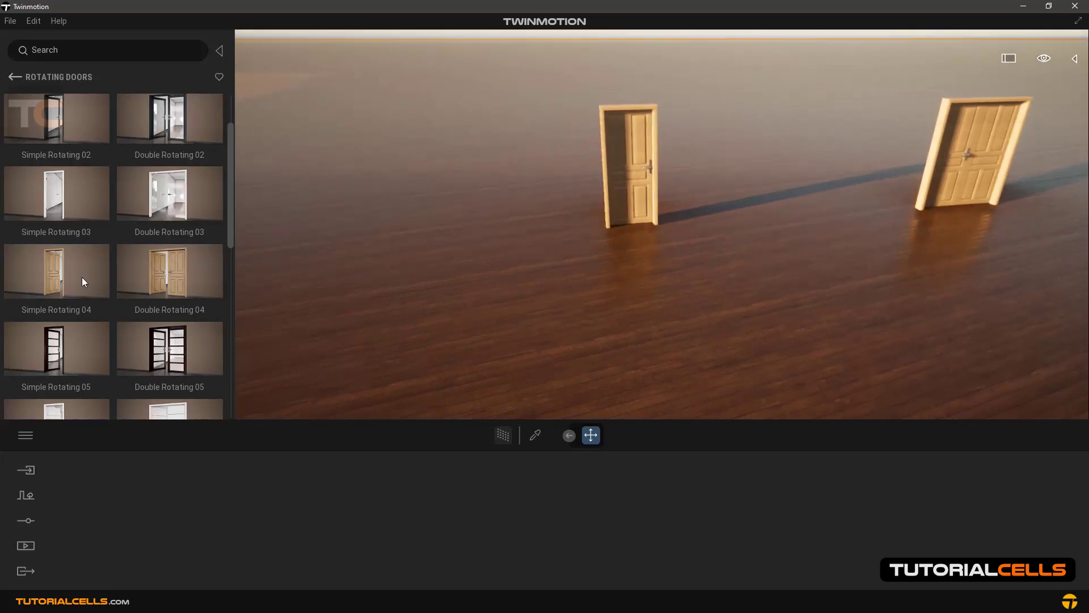
right_click_drag(397, 344, 419, 342)
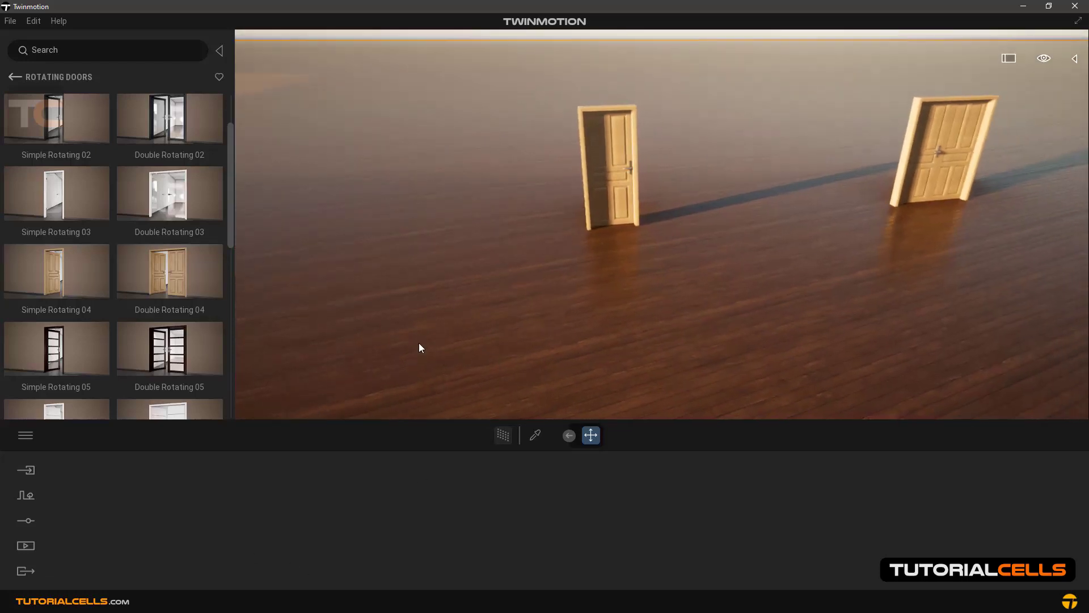
left_click(30, 500)
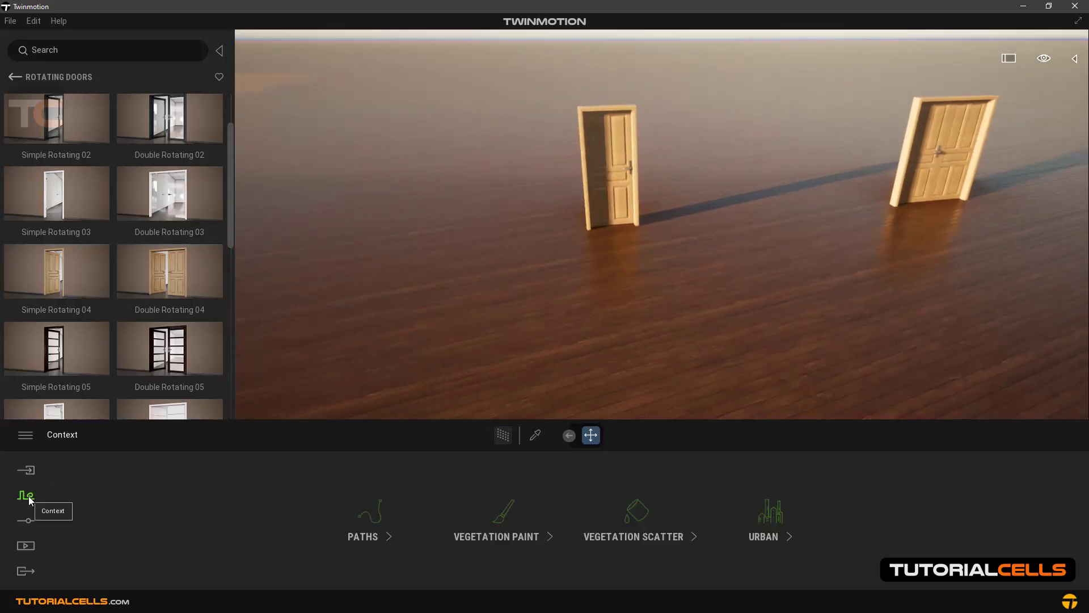
left_click(370, 522)
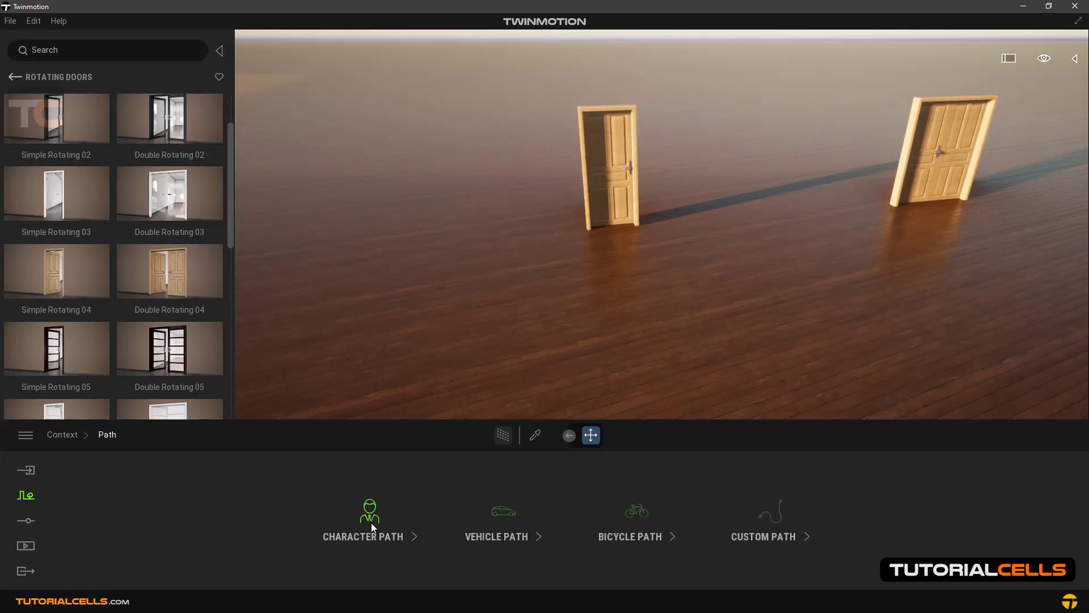
left_click(371, 523)
left_click(617, 442)
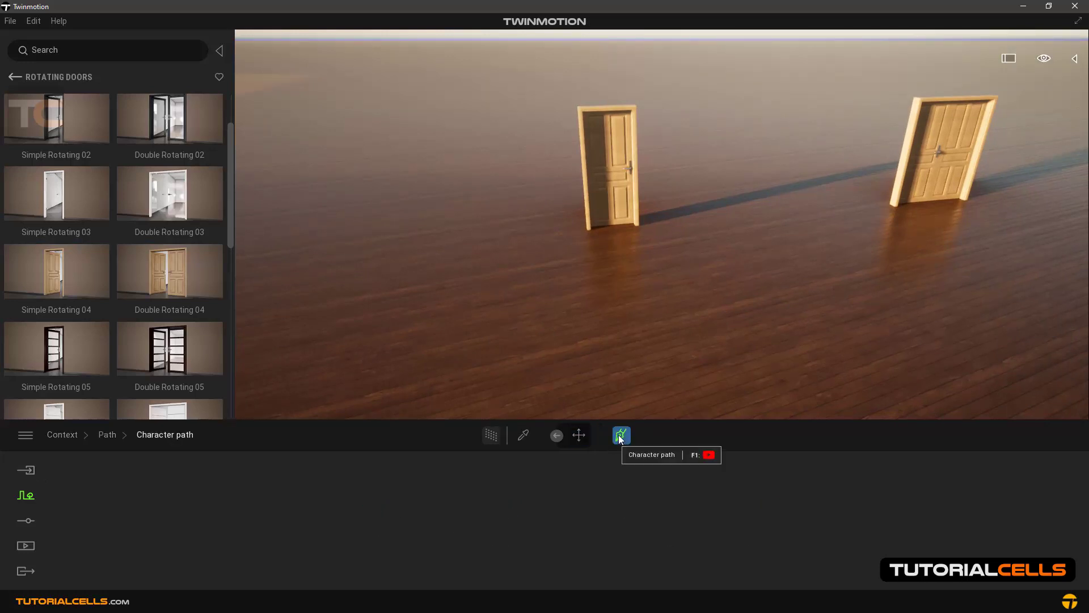
left_click(660, 387)
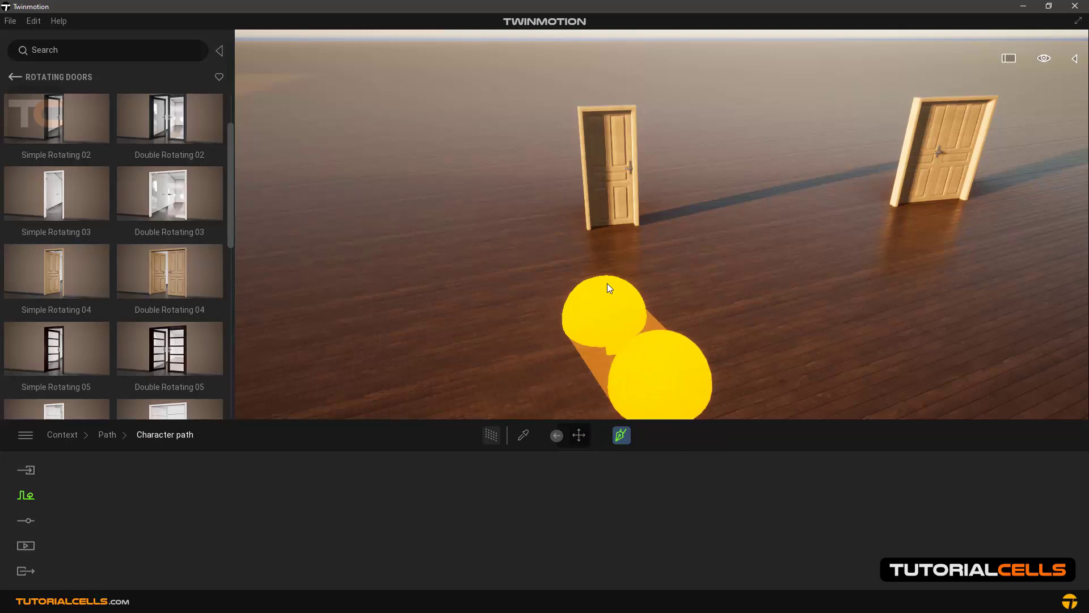
left_click(577, 108)
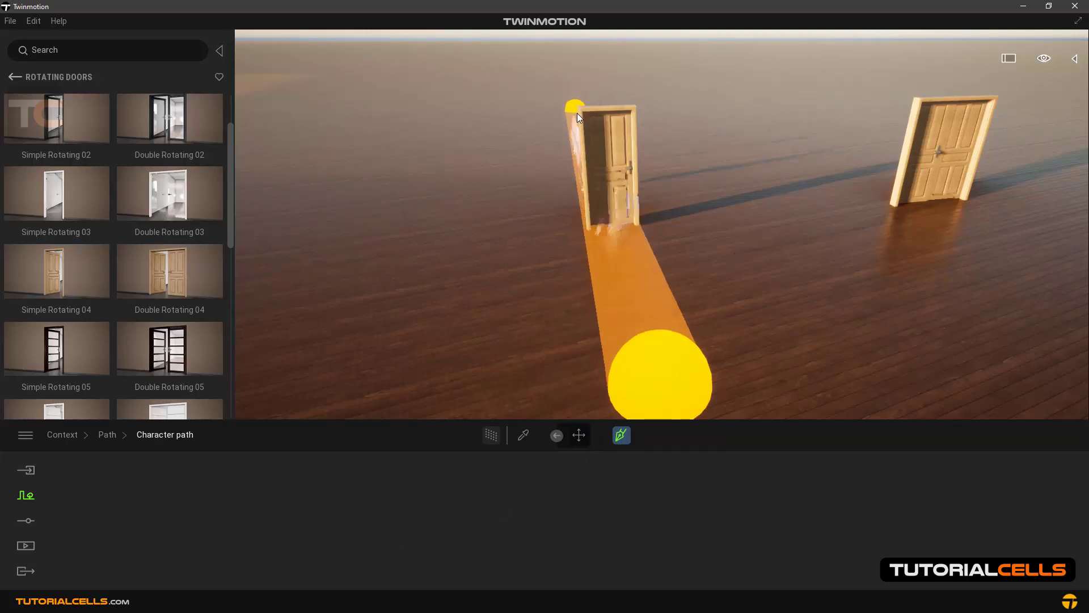
key("Escape")
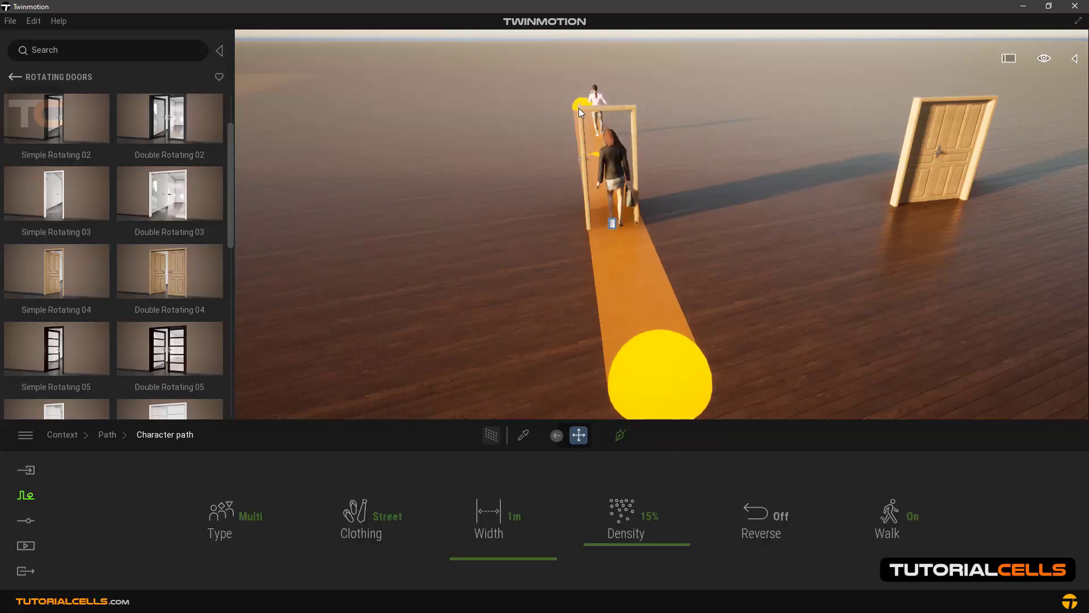
middle_click_drag(509, 267, 536, 276, "shift")
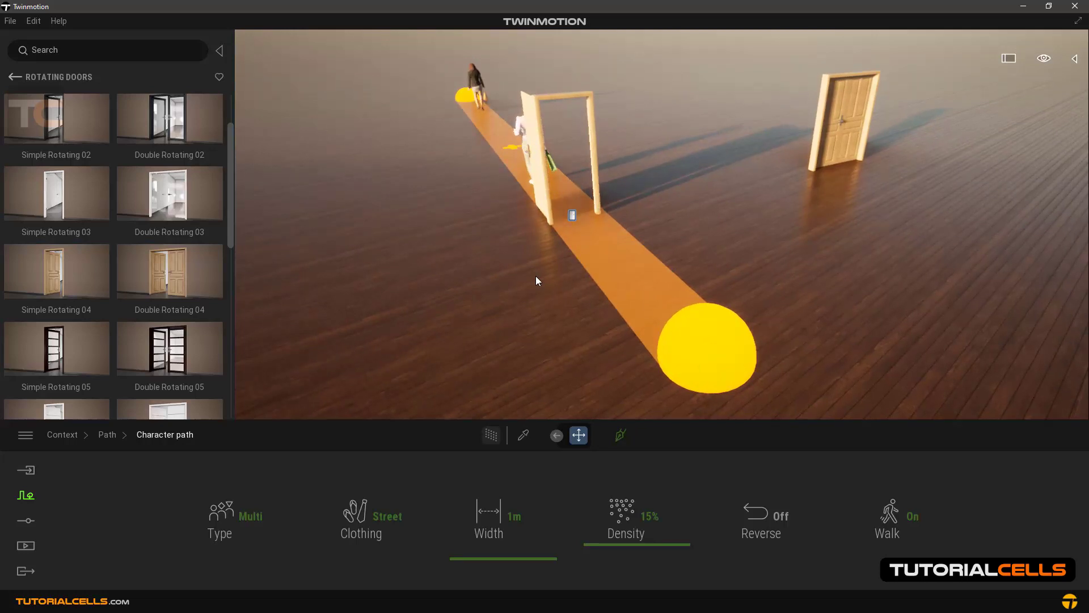
- Delete the character path that runs through the single door's opening
key("a")
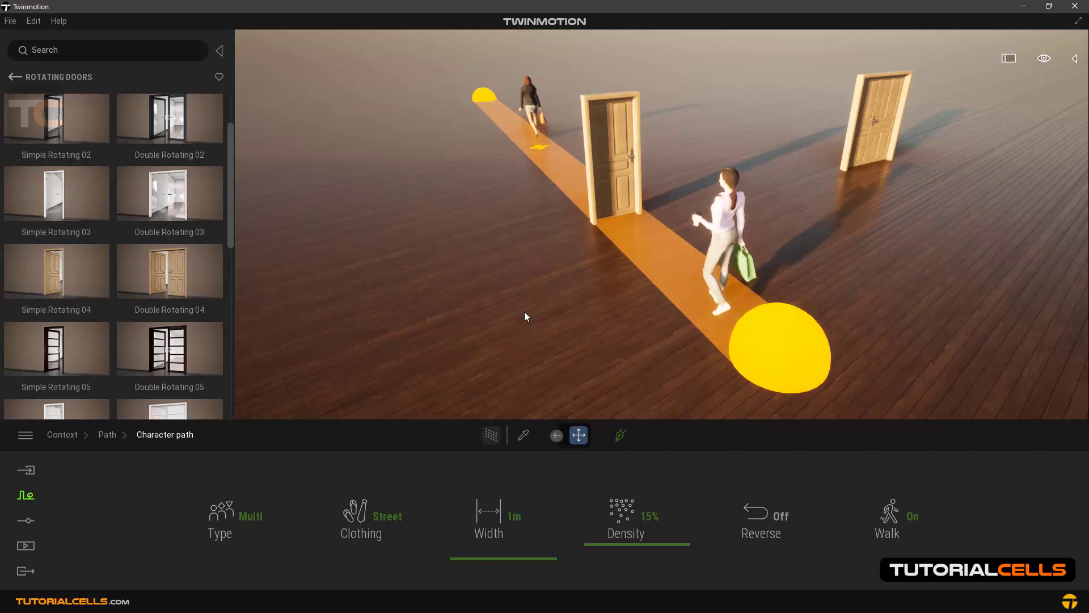
left_click(774, 360)
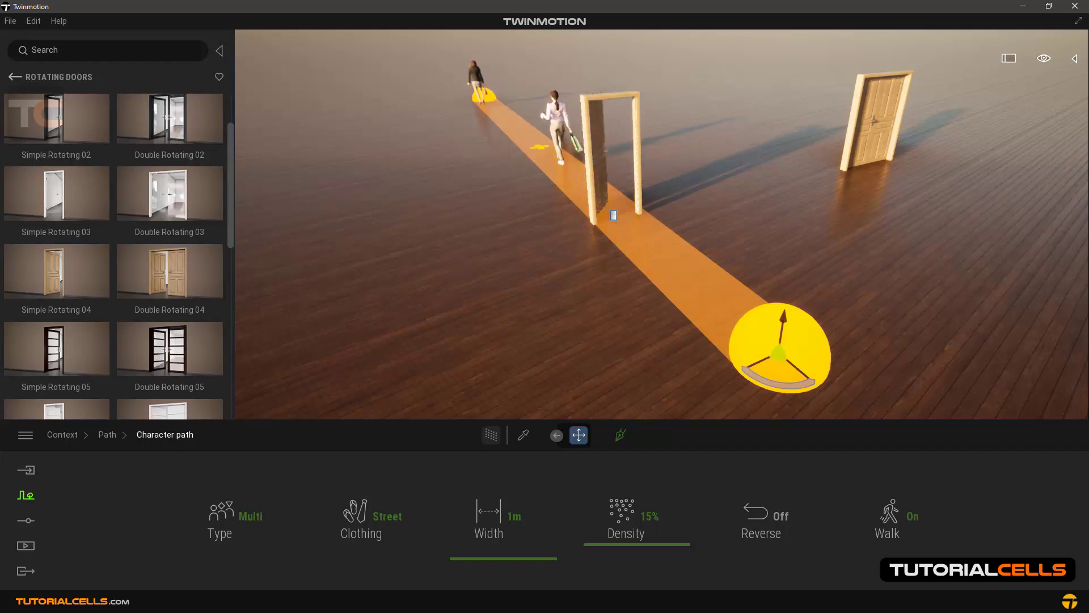
key("Delete")
- Select the single door that stood on the path and set its behavior to Close
mouse_move(639, 219)
right_mouse_down()
mouse_move(573, 215)
mouse_move(638, 170)
mouse_move(629, 218)
right_mouse_up()
key("w")
left_click(628, 218)
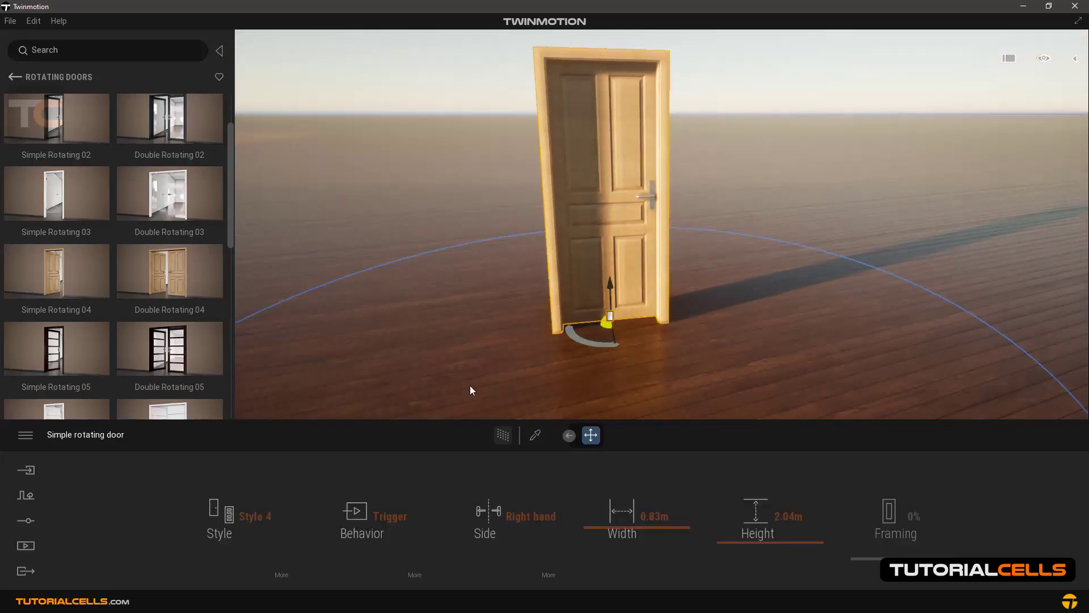
left_click(385, 516)
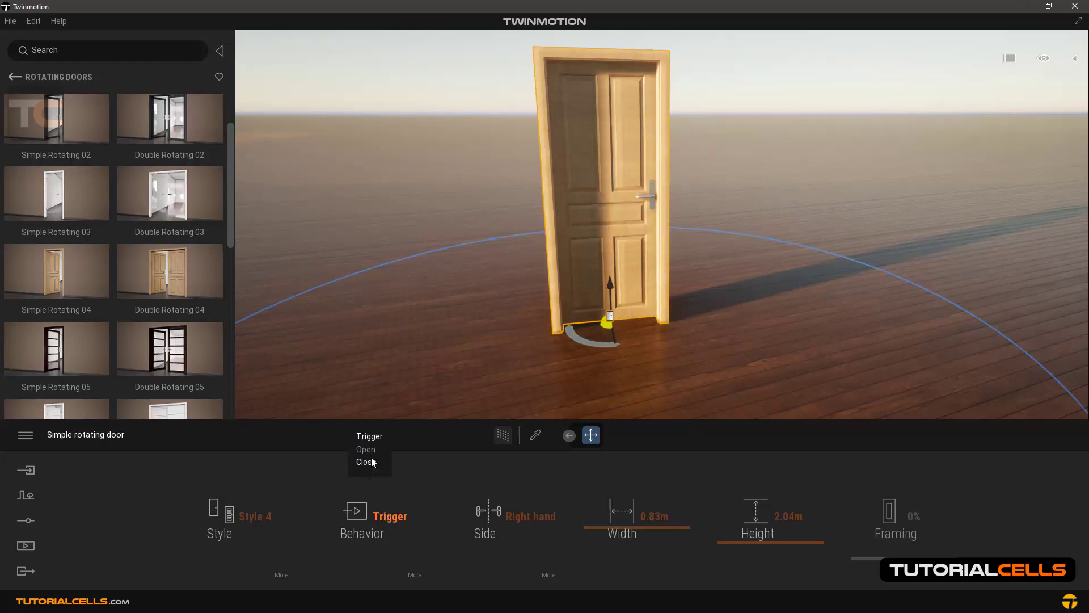
left_click(372, 461)
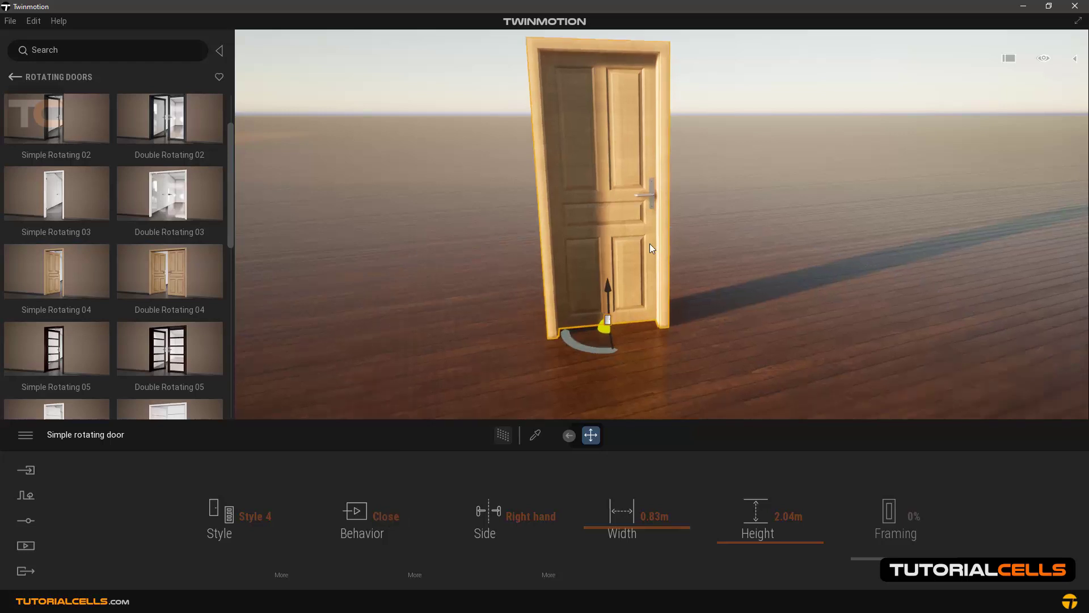
- Try Style 7 and Style 8 on the single door and return it to Style 4
scroll(650, 248, "up", 3)
right_click_drag(650, 248, 584, 315)
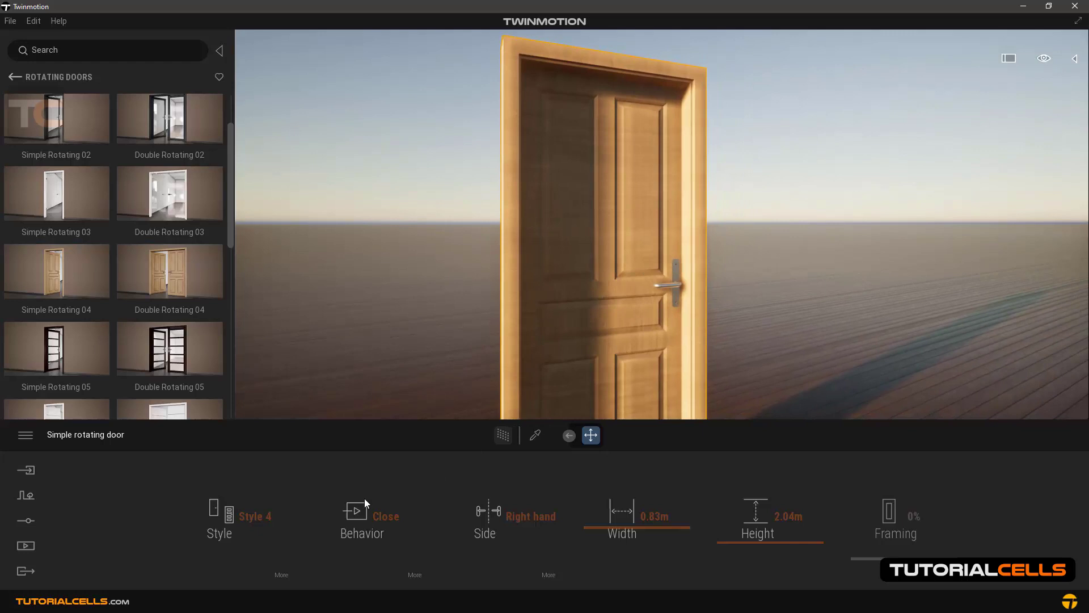
left_click(267, 518)
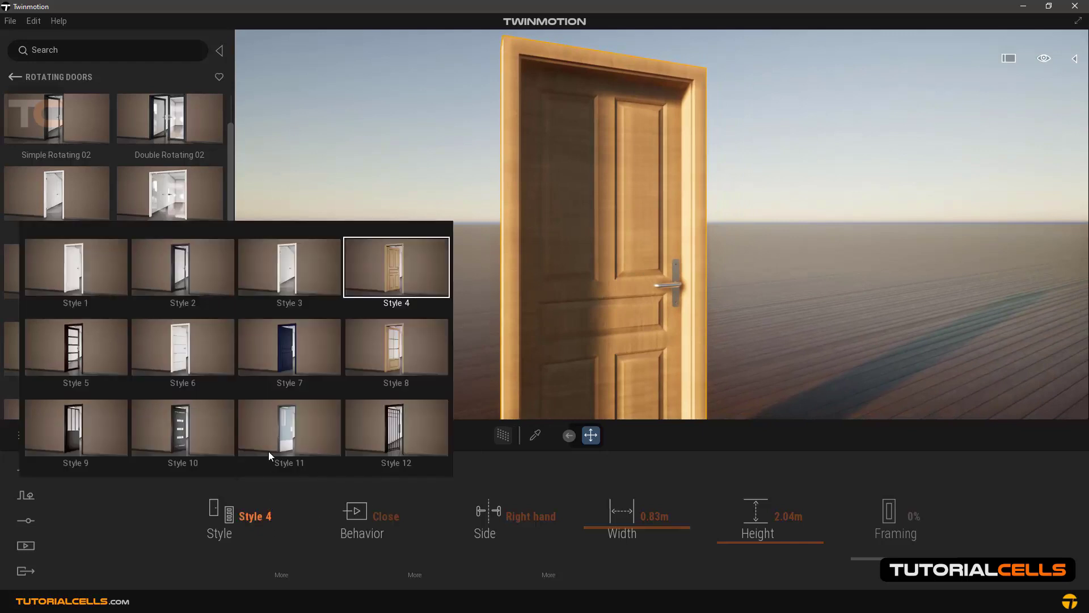
left_click(281, 377)
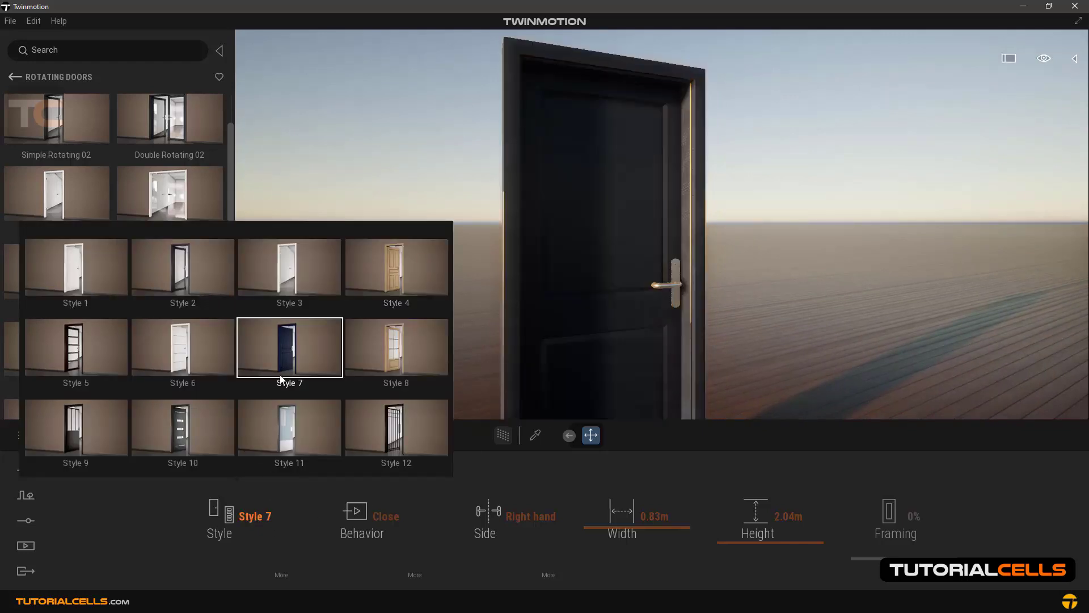
left_click(250, 516)
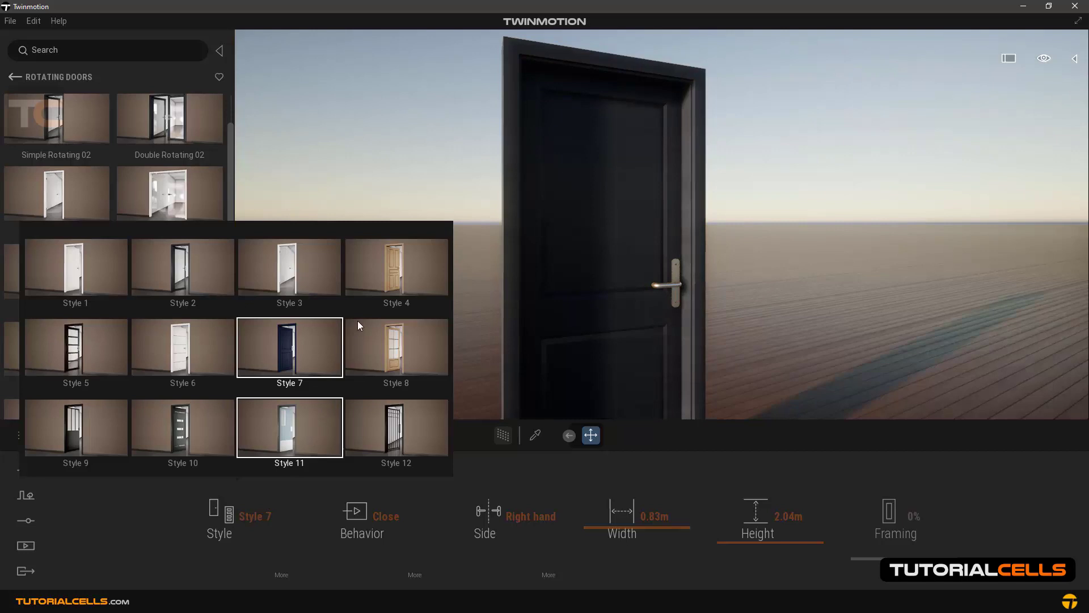
left_click(389, 276)
left_click(377, 344)
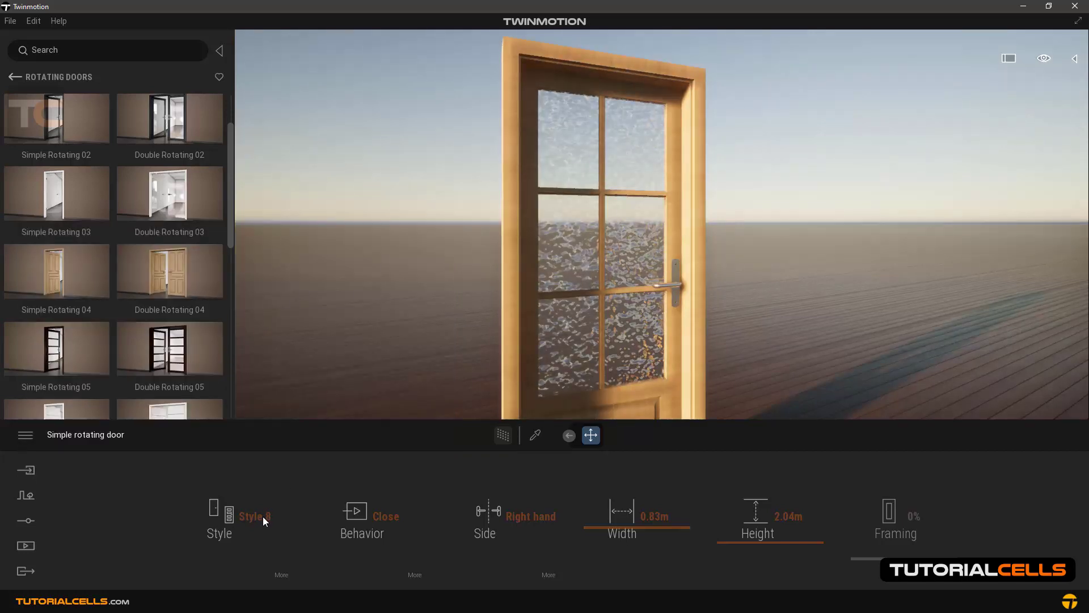
left_click(264, 517)
left_click(402, 273)
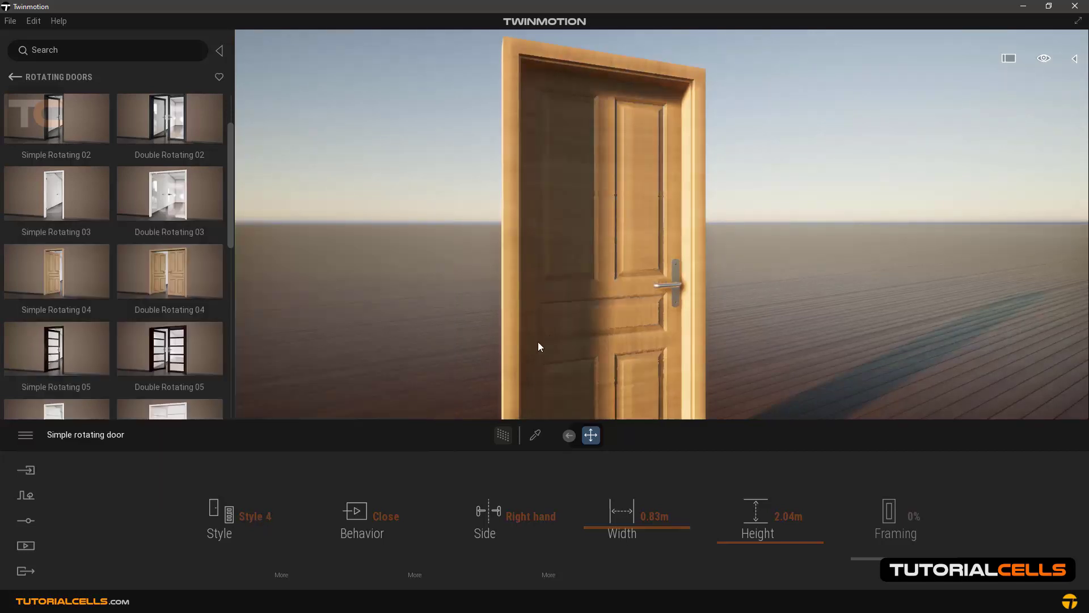
- Compare handle styles 6, 5 and 1 on the single door and set its handle style to Style 2
left_click(285, 576)
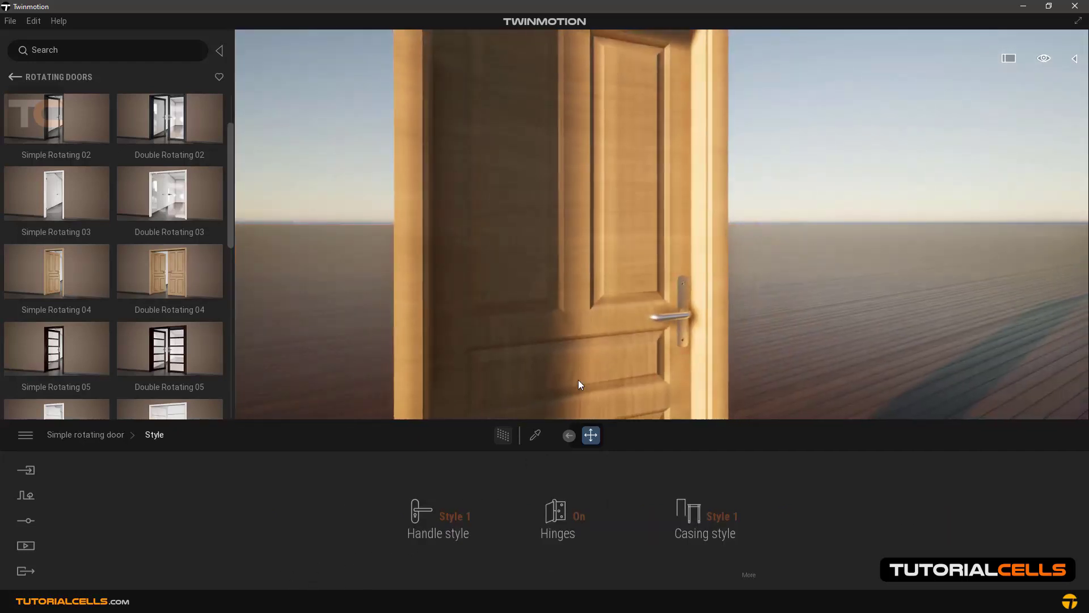
left_click(454, 516)
left_click(397, 439)
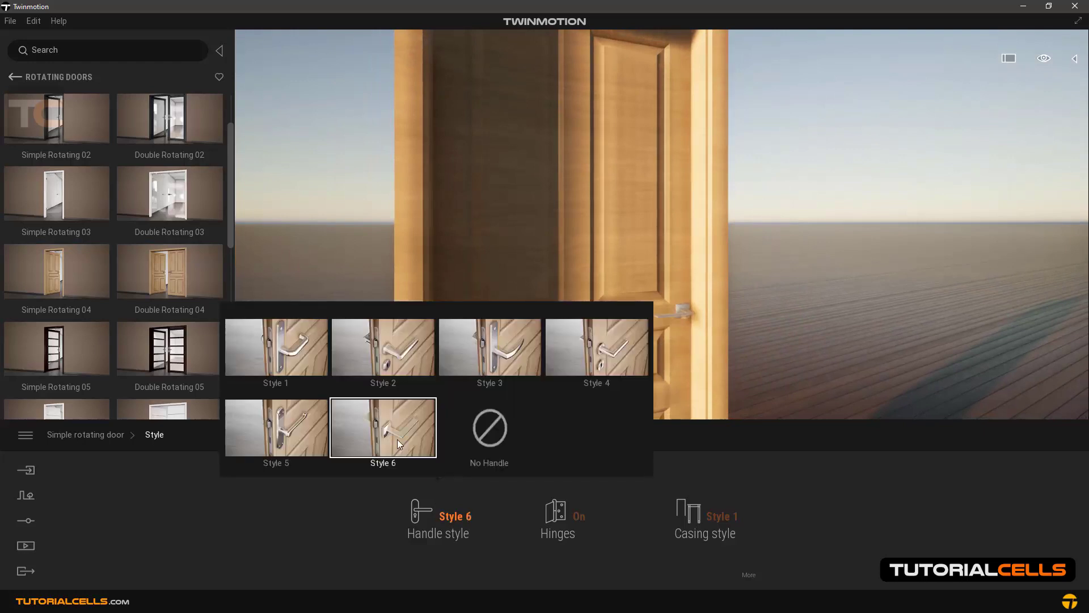
left_click(286, 437)
left_click(285, 353)
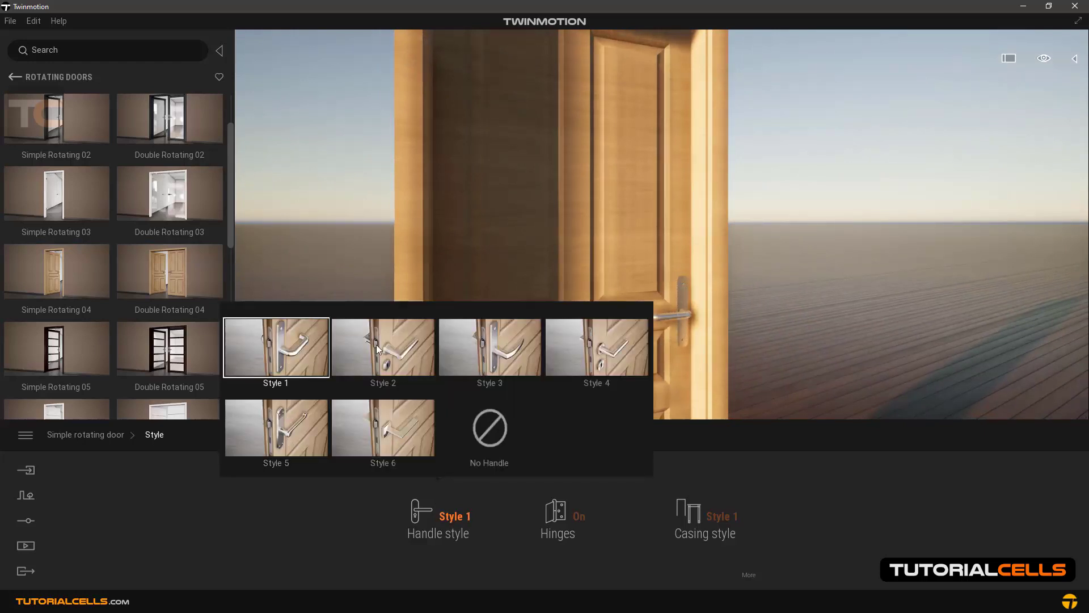
left_click(376, 345)
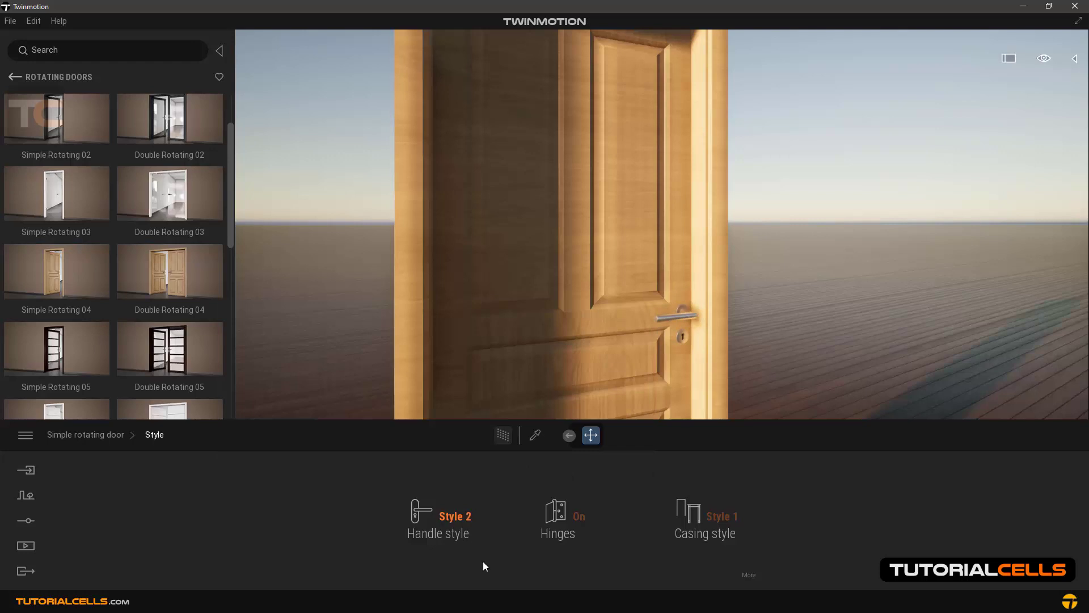
- Inspect the hinge side of the door, switching its hinges off and back on
right_click_drag(567, 239, 766, 210)
right_click_drag(516, 219, 516, 216)
key("w")
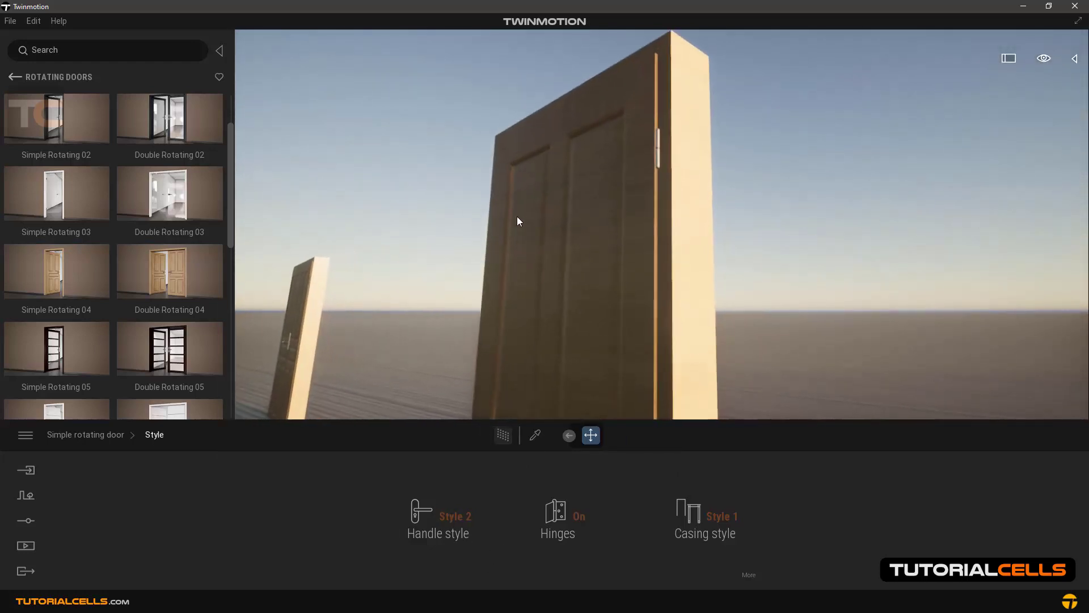
left_click(579, 517)
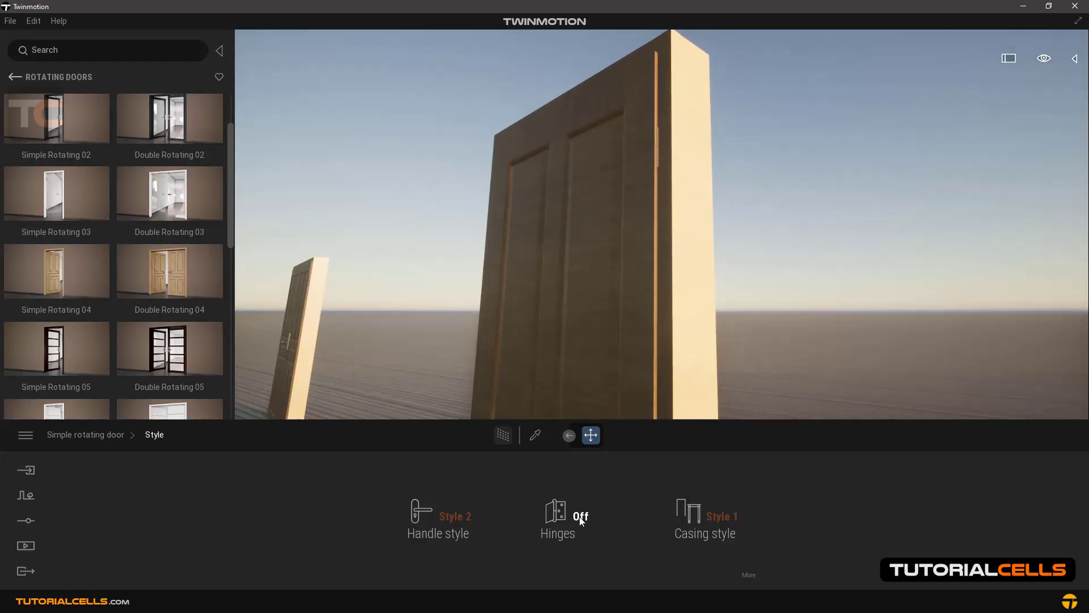
left_click(580, 518)
- Compare casing styles 2, 3 and 4 on the door frame and set the casing style to Style 3
key("d")
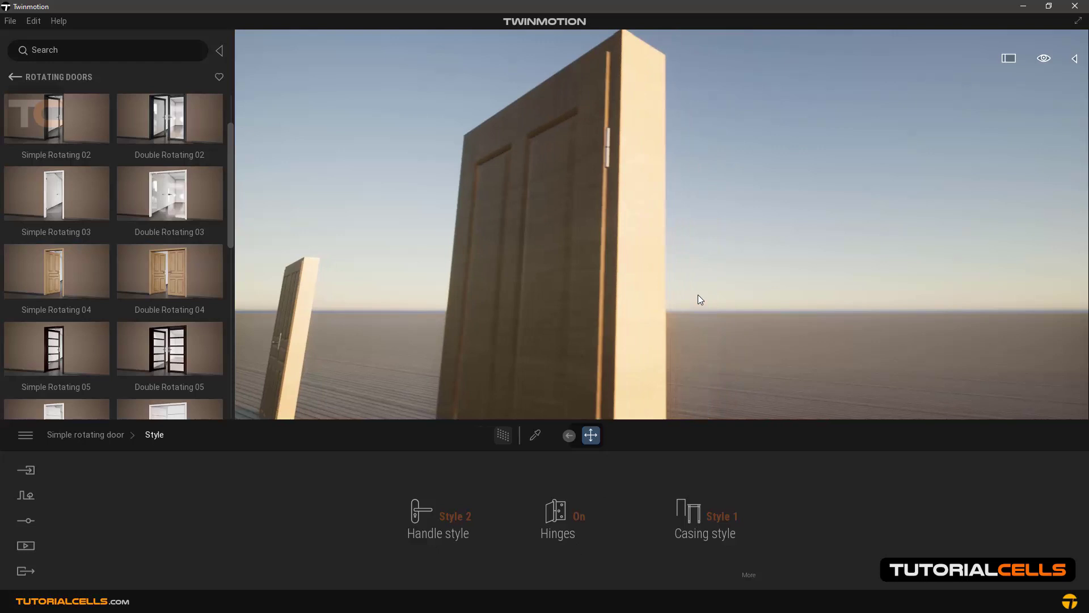
right_click_drag(698, 294, 601, 255)
right_click_drag(681, 249, 659, 277)
key("d")
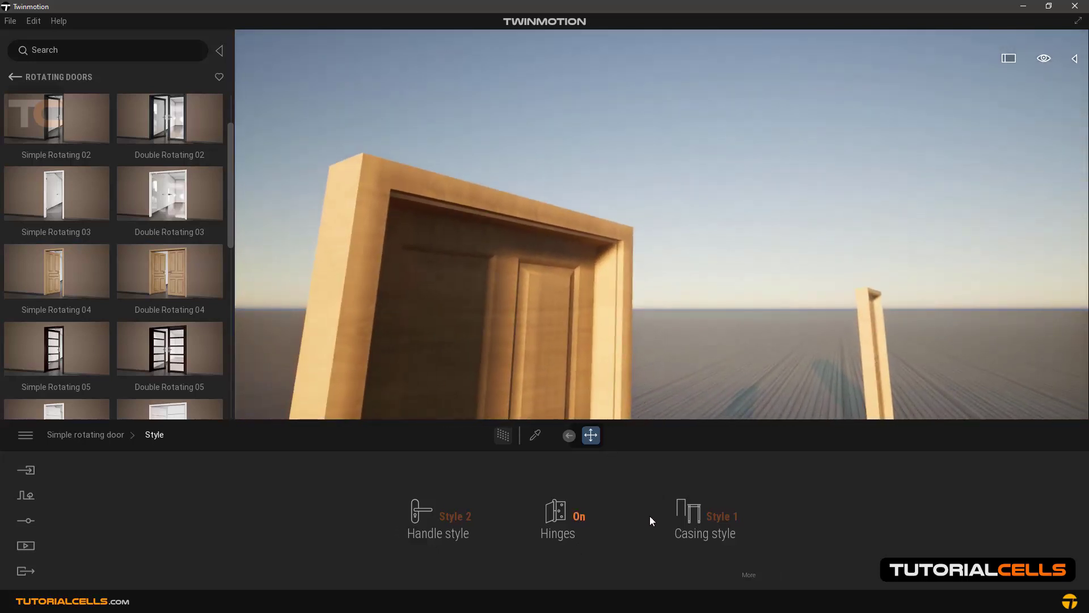
right_click_drag(608, 314, 604, 328)
right_click_drag(605, 256, 606, 271)
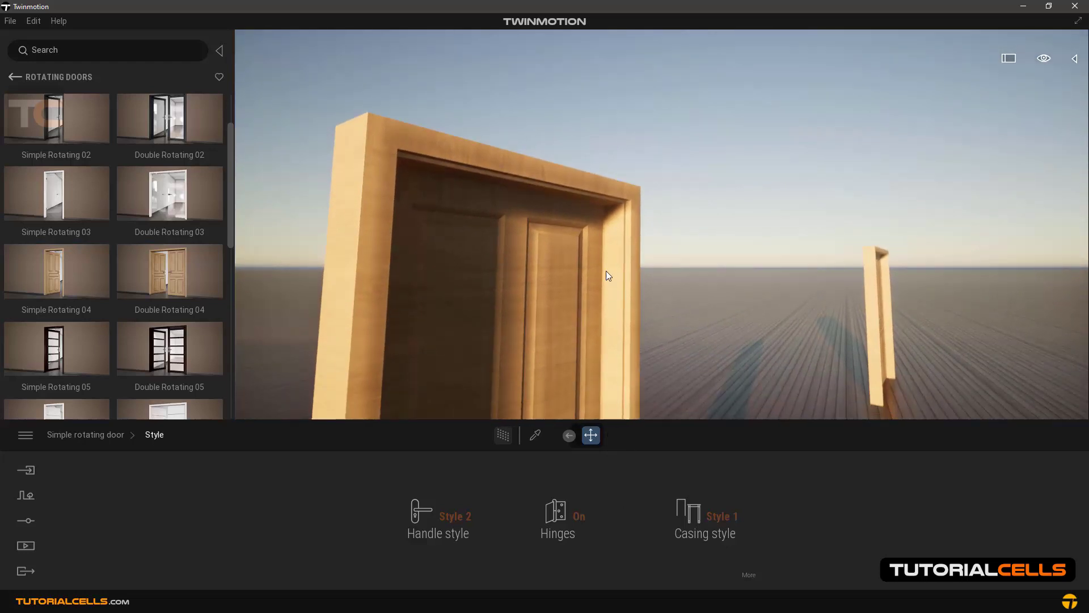
scroll(605, 270, "up", 3)
left_click(714, 502)
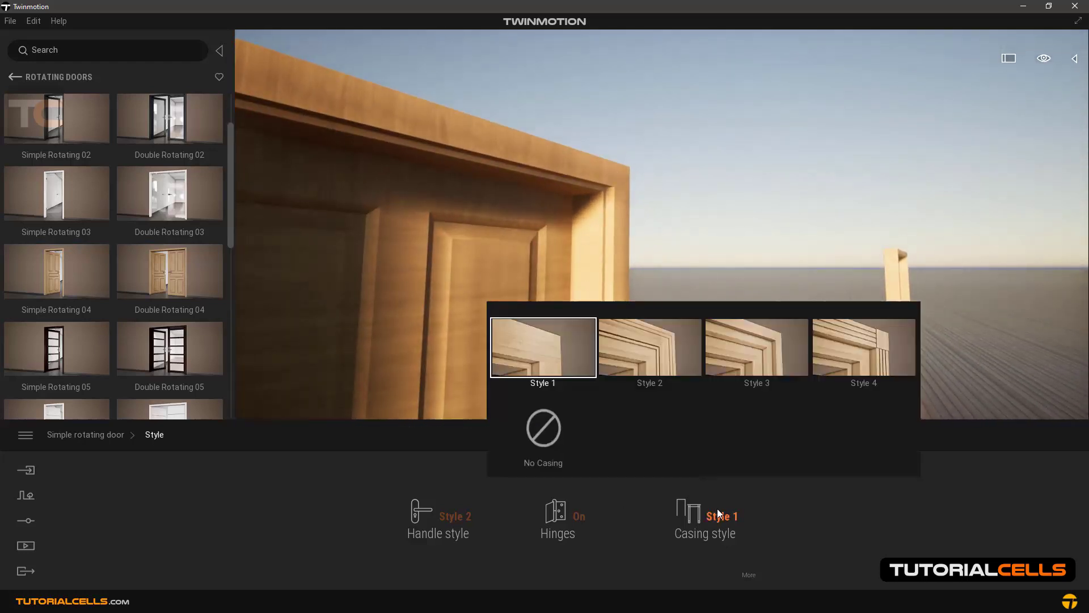
left_click(747, 356)
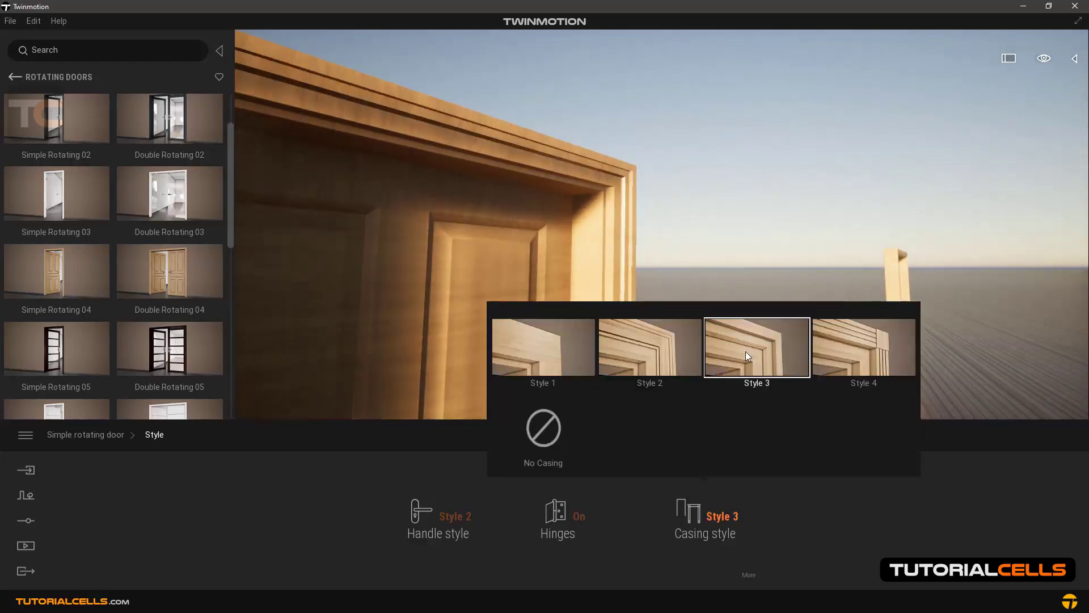
left_click(845, 347)
left_click(658, 353)
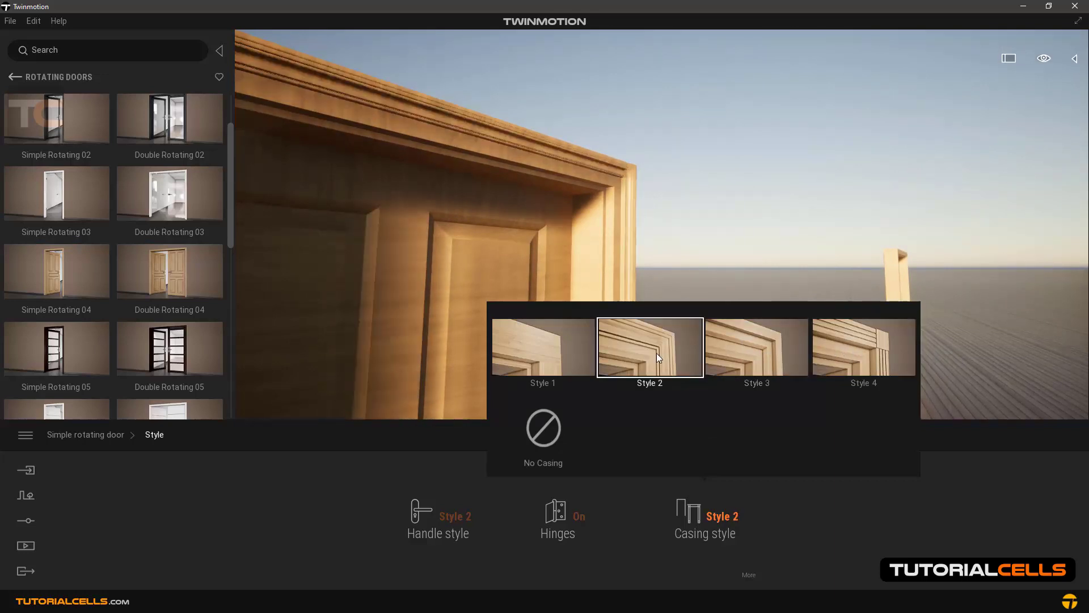
left_click(724, 355)
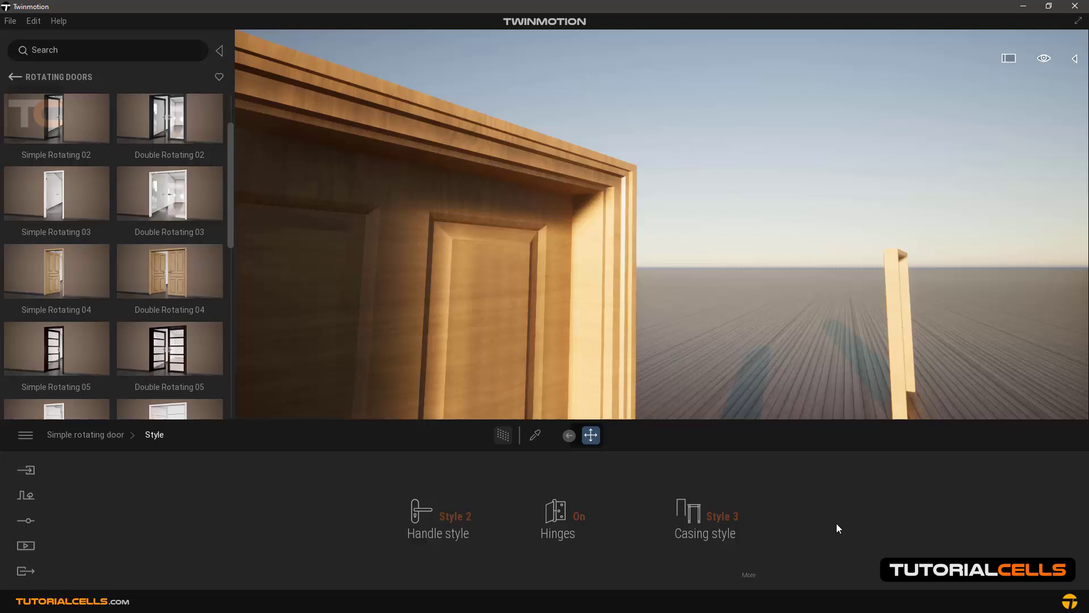
- Set the door casing's width to 0.09 m and its thickness to 0.11 m, keeping the whole door in view
left_click(749, 575)
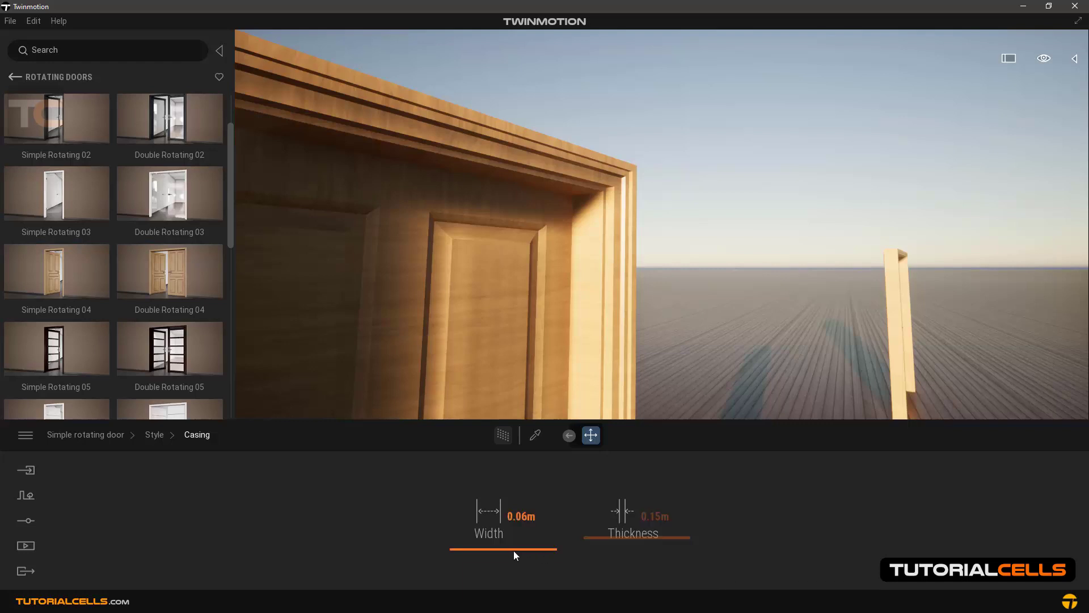
left_click_drag(513, 550, 522, 526)
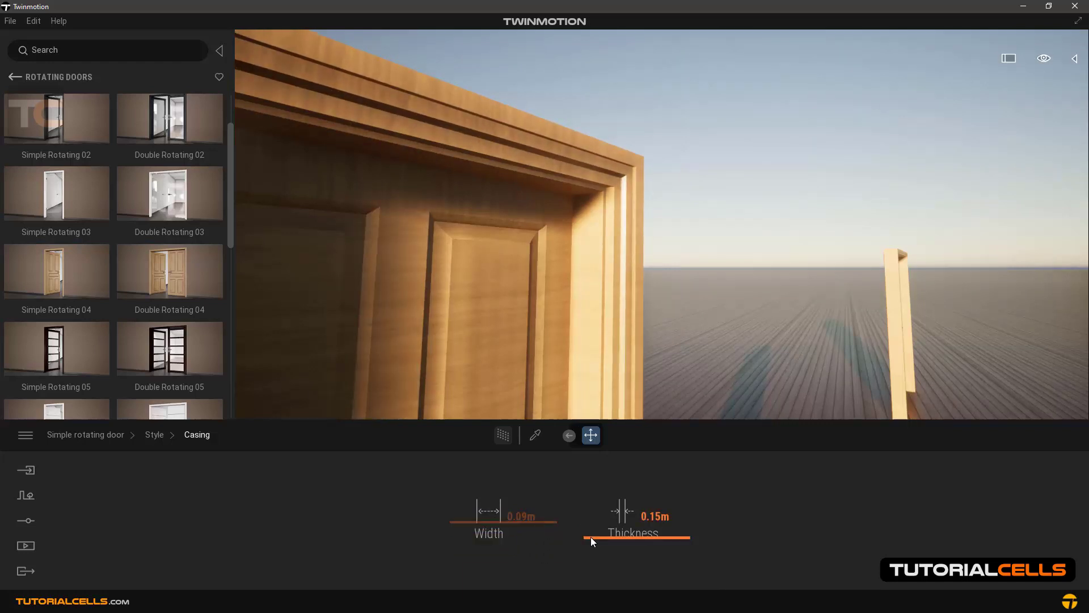
mouse_move(591, 539)
left_mouse_down()
mouse_move(592, 513)
mouse_move(600, 546)
left_mouse_up()
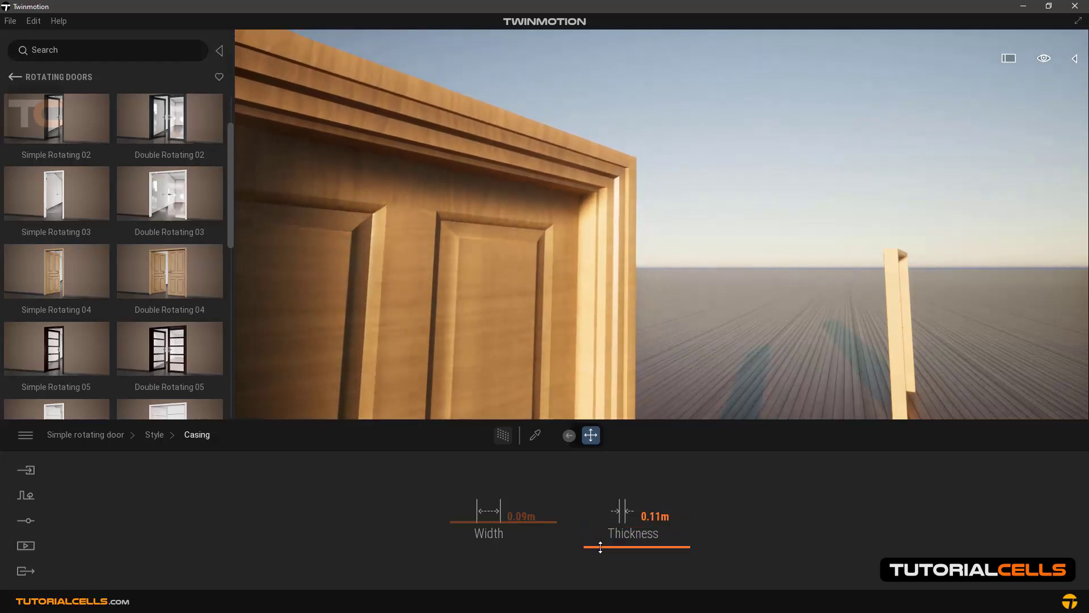
scroll(521, 291, "down", 5)
scroll(566, 302, "up", 2)
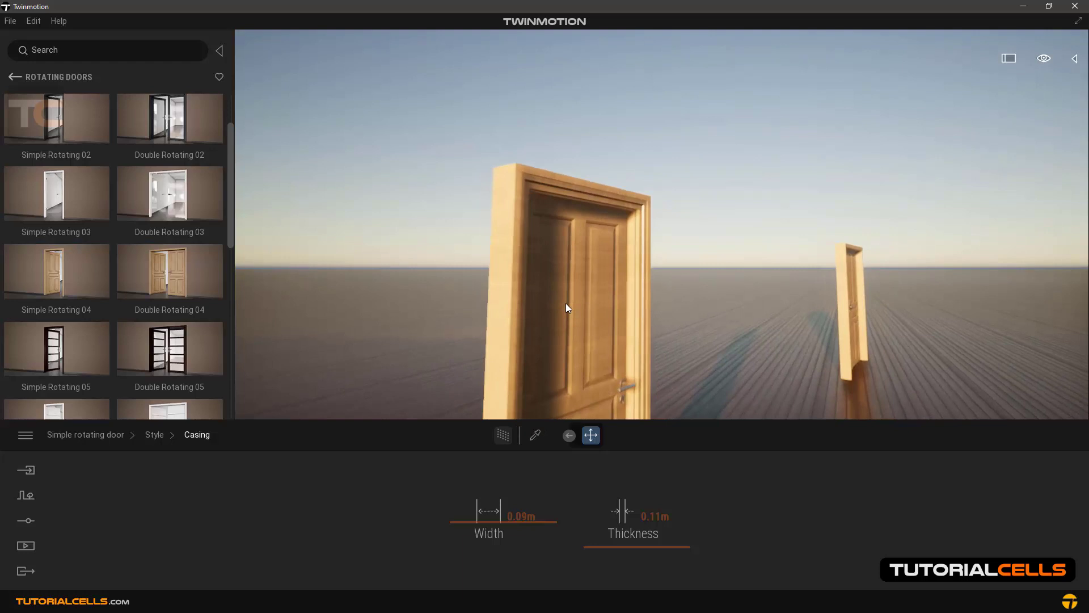
mouse_move(566, 303)
middle_mouse_down("shift")
mouse_move(516, 324)
mouse_move(602, 307)
mouse_move(562, 323)
middle_mouse_up("shift")
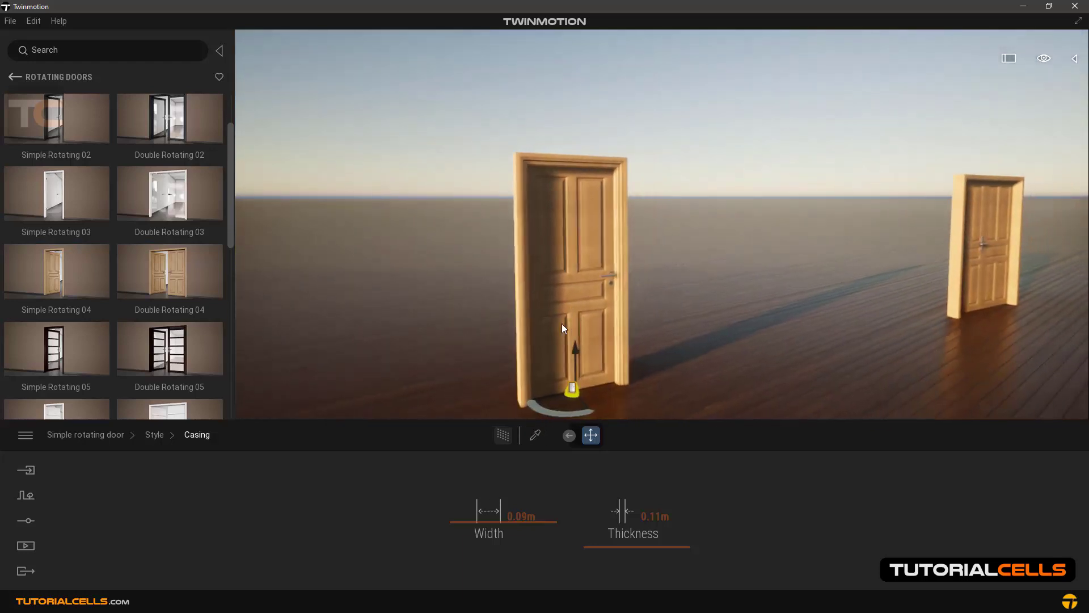
- Return to the single door's main settings and set its behavior to Trigger and its side to Left hand
left_click(153, 435)
left_click(98, 437)
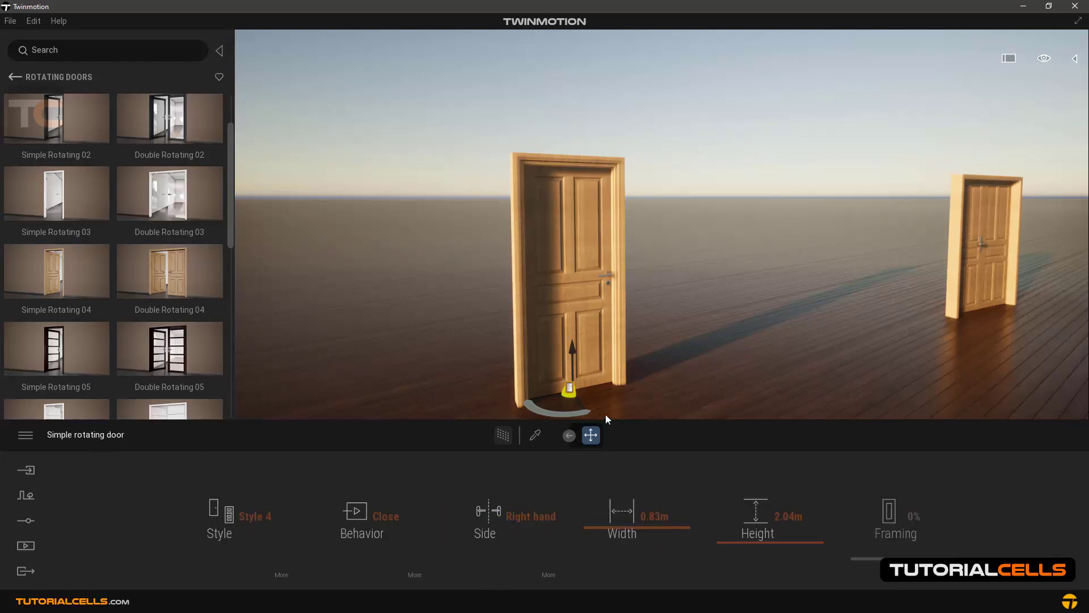
scroll(603, 362, "up", 3)
right_click_drag(603, 362, 608, 359)
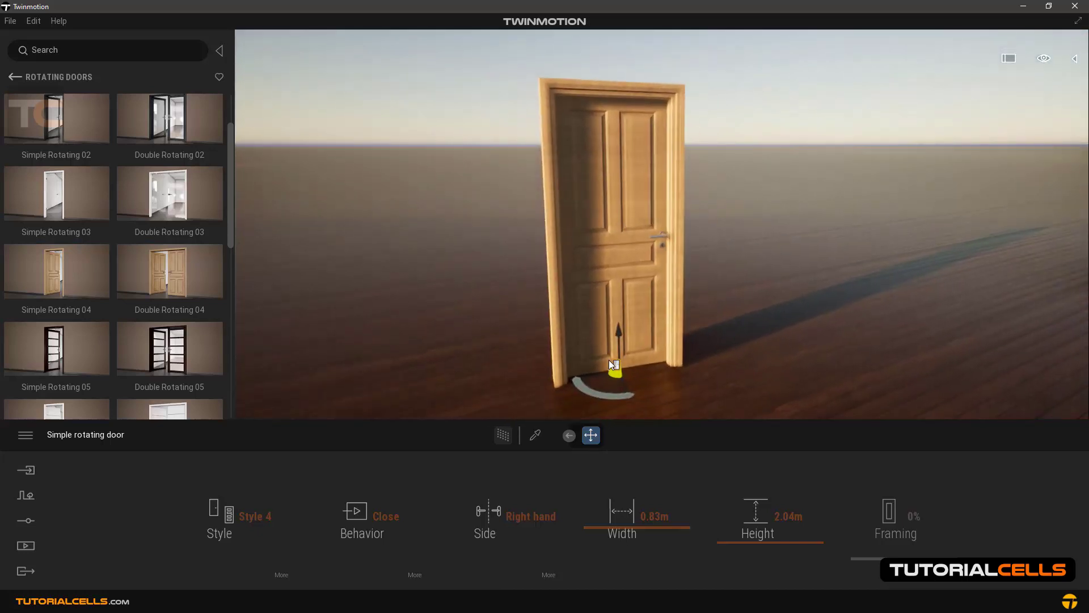
left_click(386, 508)
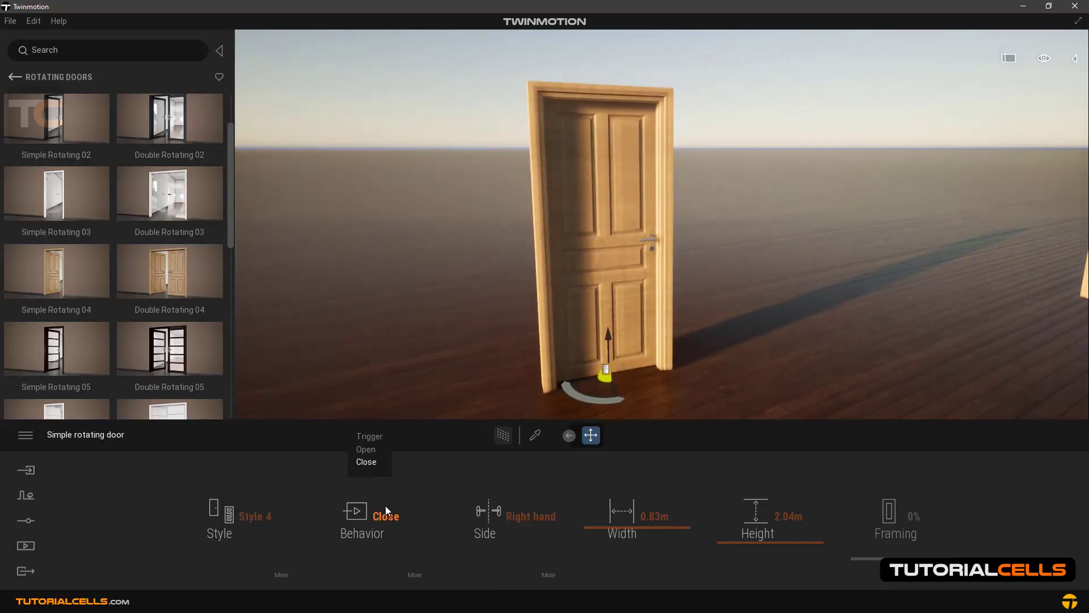
left_click(377, 437)
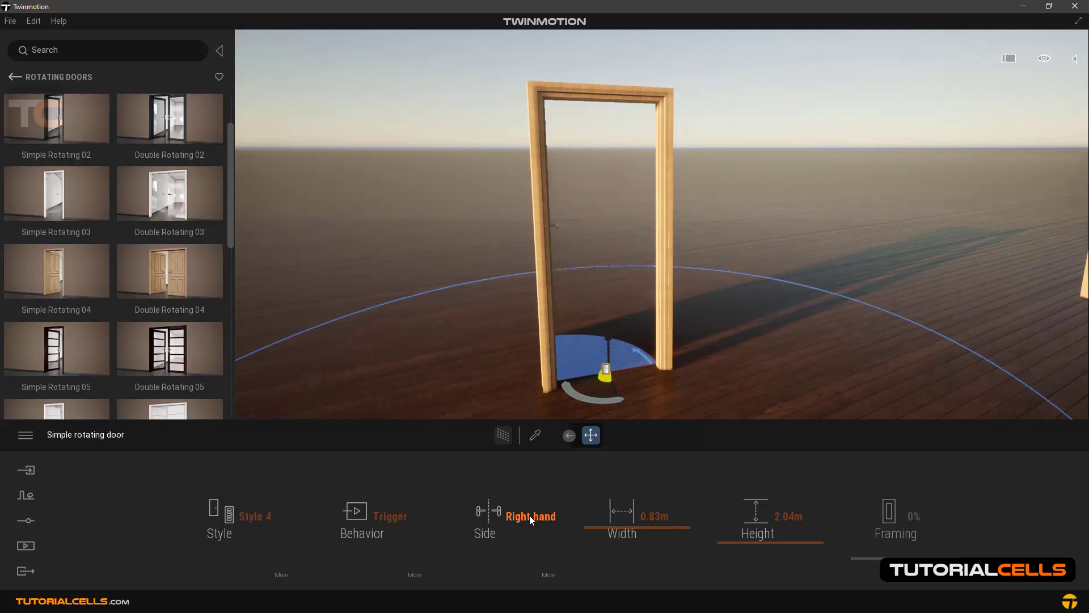
left_click(530, 516)
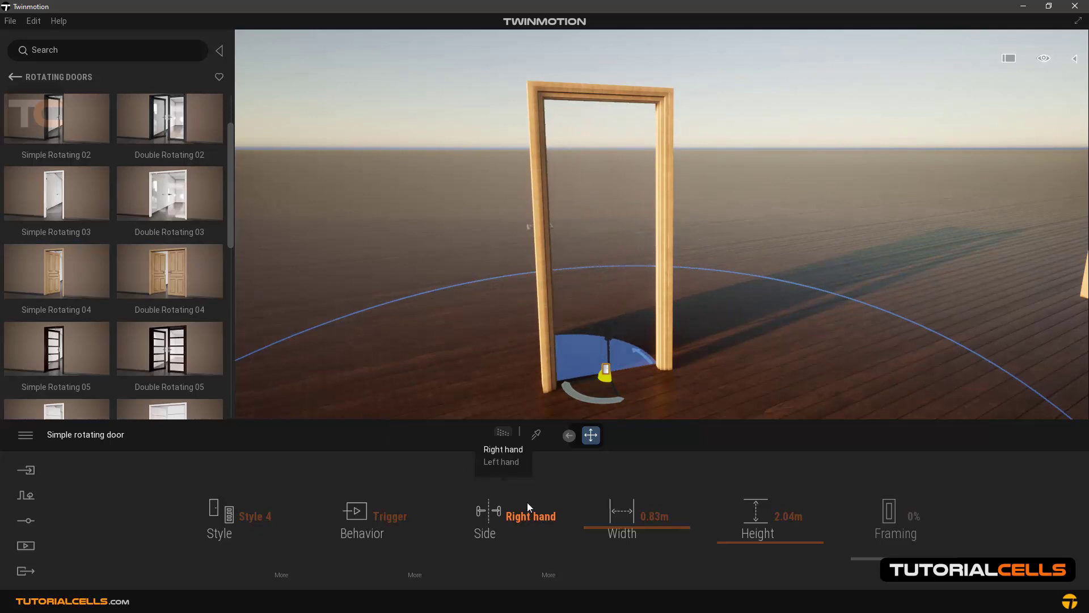
left_click(502, 462)
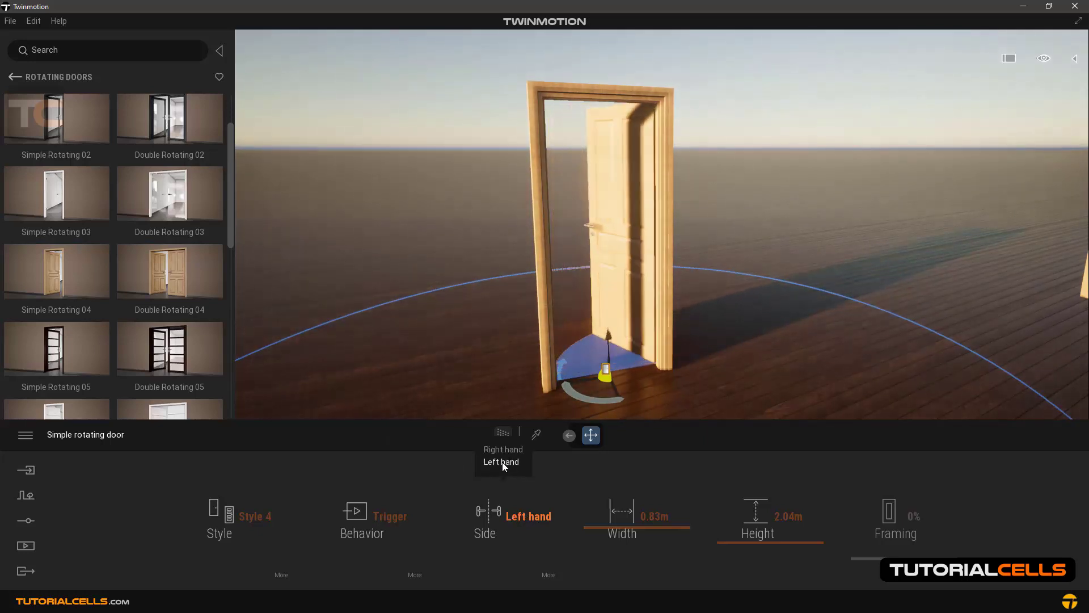
- Try the single door's side as Right hand and restore it to Left hand
left_click(505, 449)
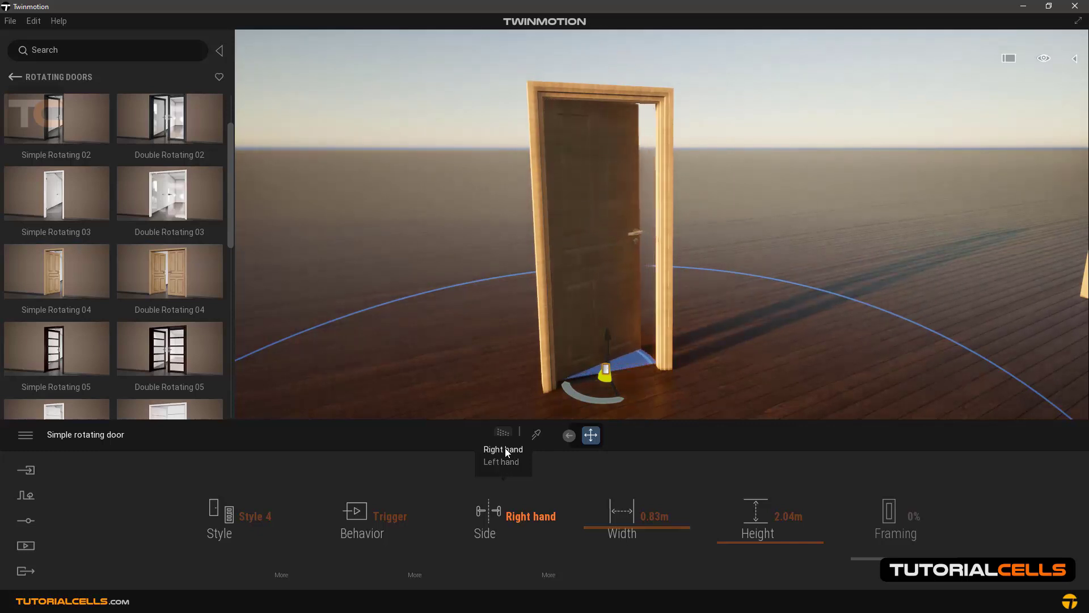
left_click(507, 462)
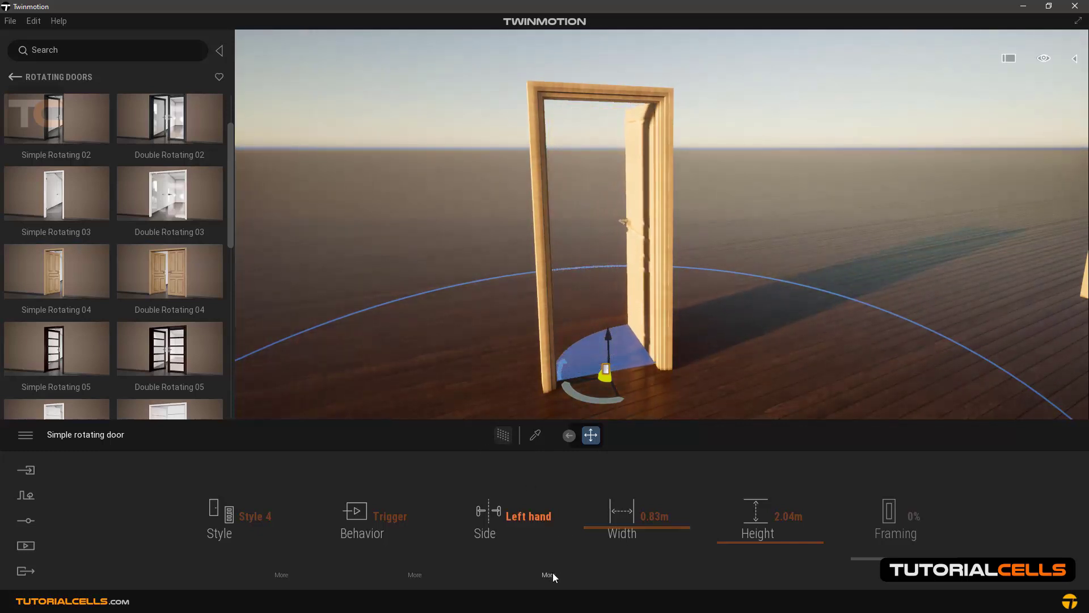
- Select the double rotating doors, try Left as their side to open, and set it to Both
key("d")
right_click_drag(712, 335, 794, 277)
key("w")
left_click(818, 273)
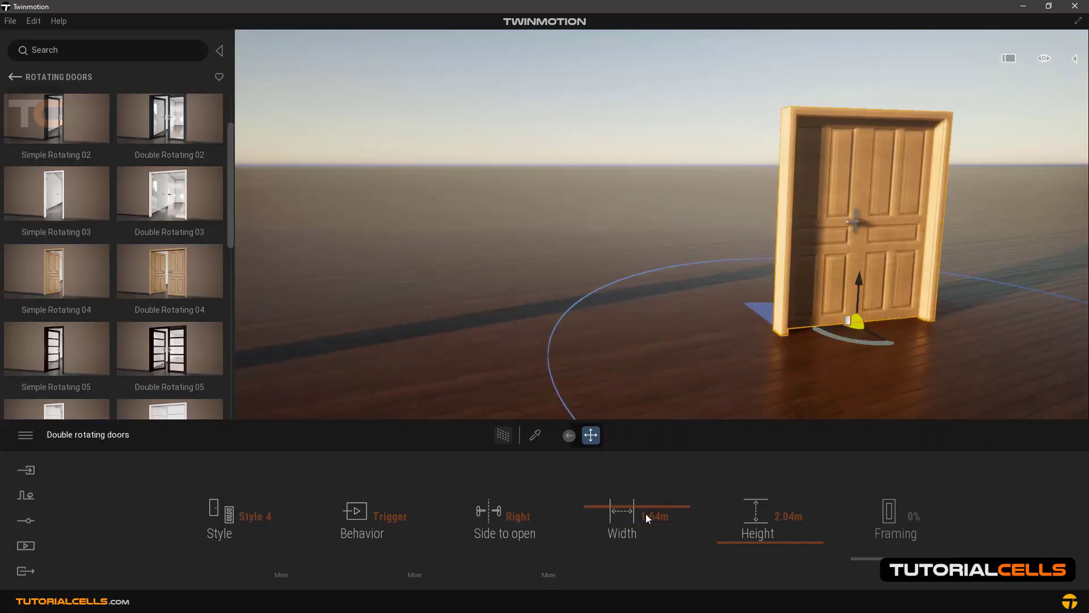
key("d")
mouse_move(728, 379)
right_mouse_down()
mouse_move(724, 370)
mouse_move(754, 367)
mouse_move(737, 365)
right_mouse_up()
key("w")
key("s")
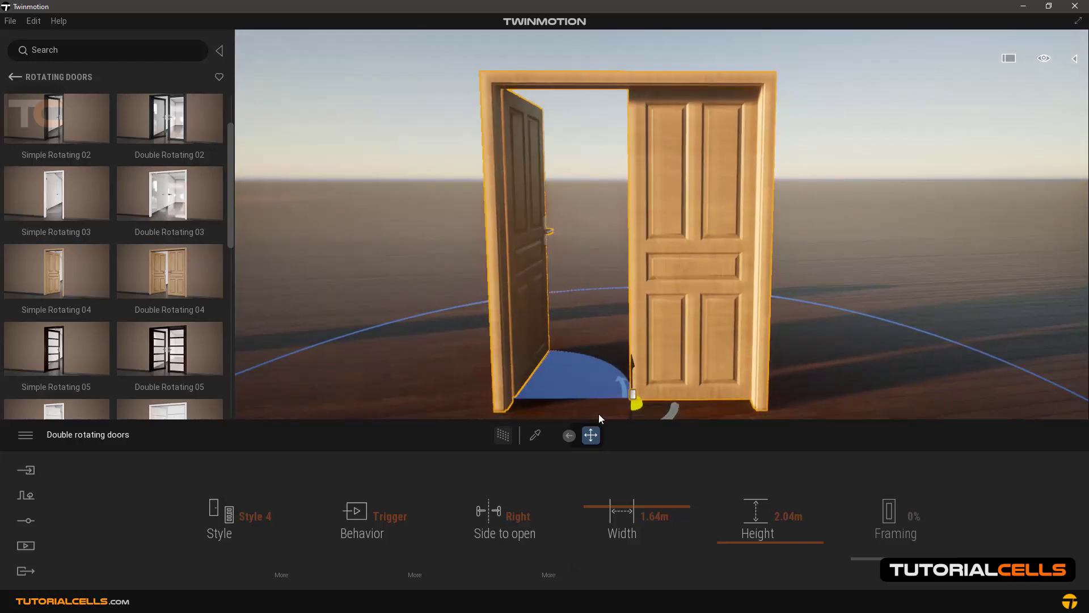
left_click(518, 517)
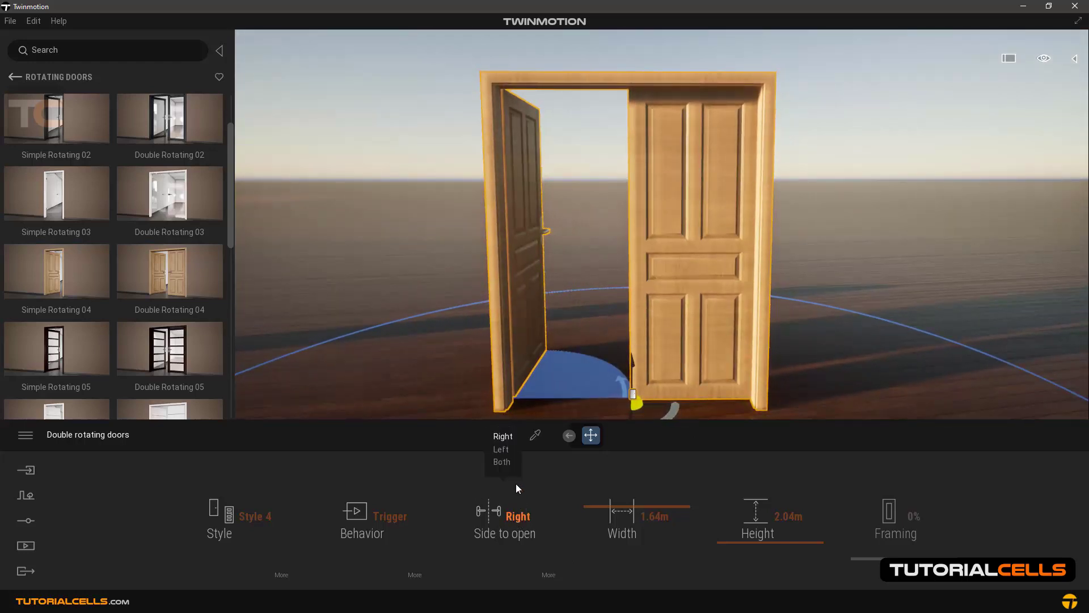
left_click(502, 449)
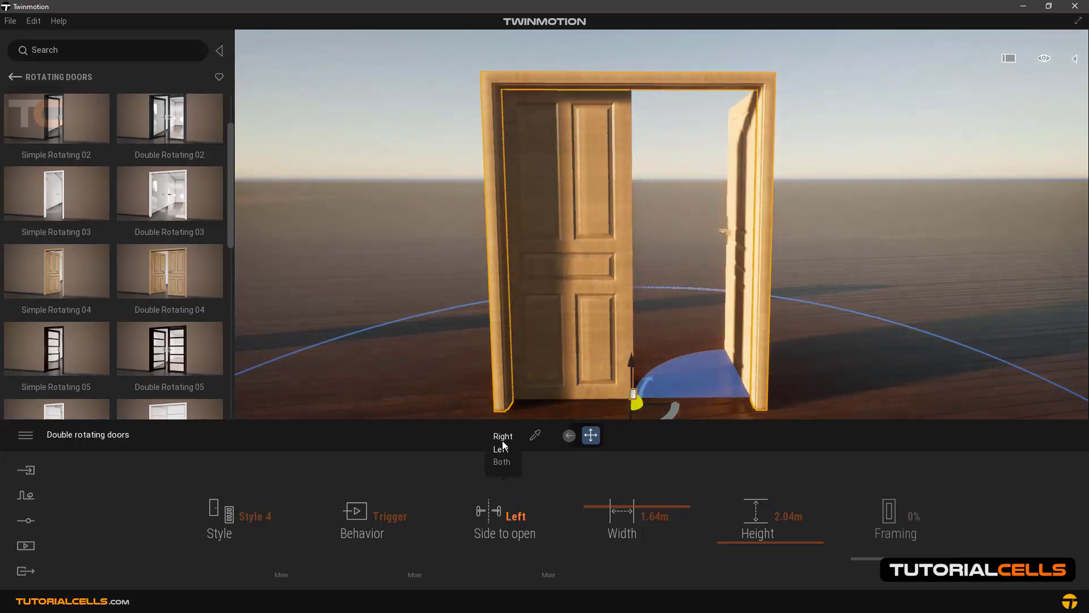
left_click(502, 462)
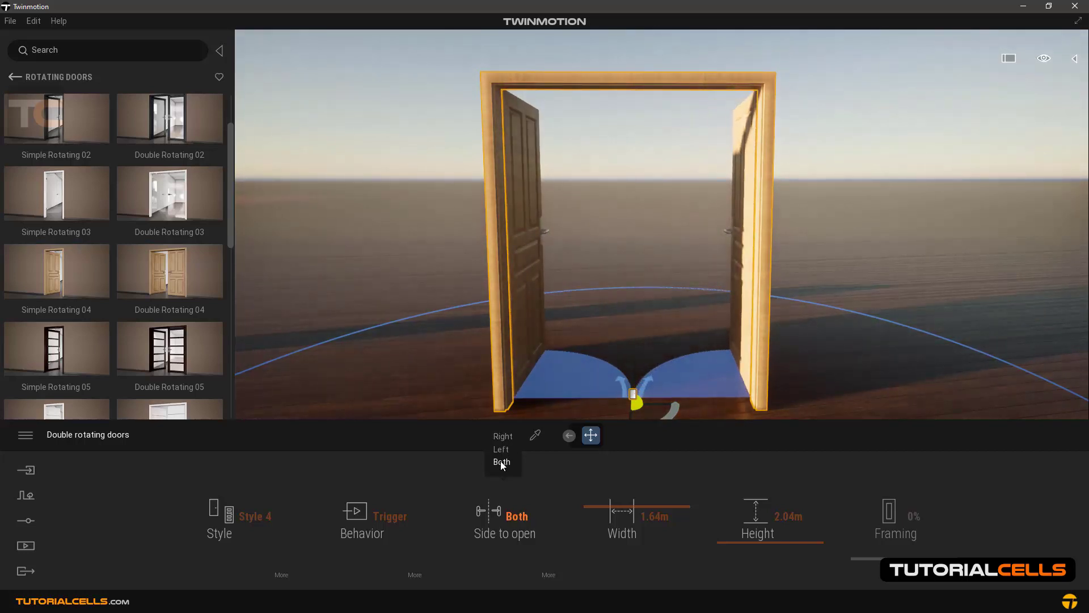
- Open the single rotating door's animation settings and compare its Inward and Outward positions, ending on Outward
key("a")
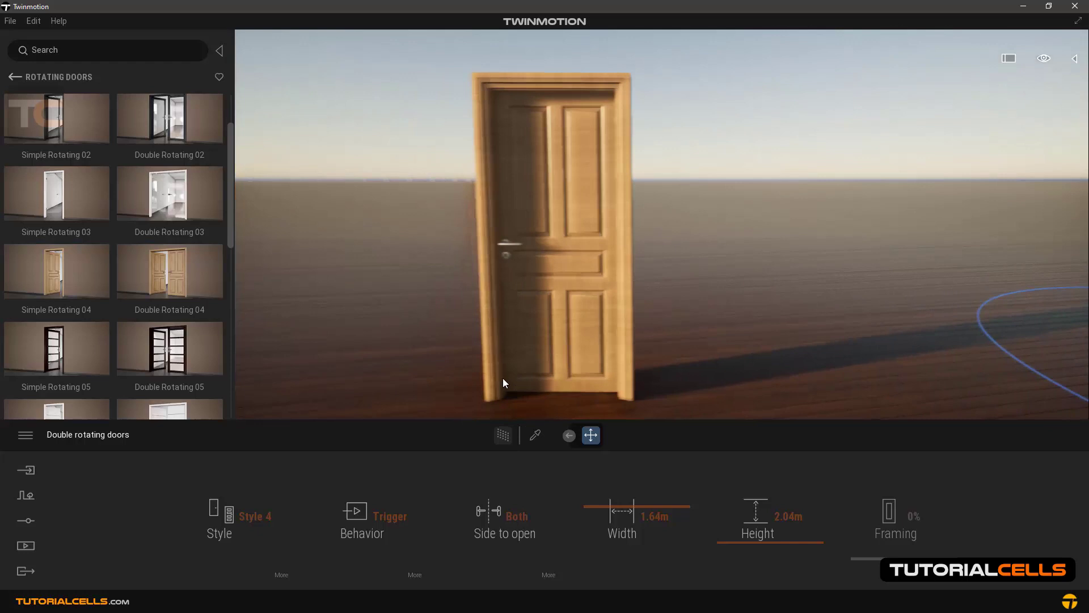
left_click(573, 297)
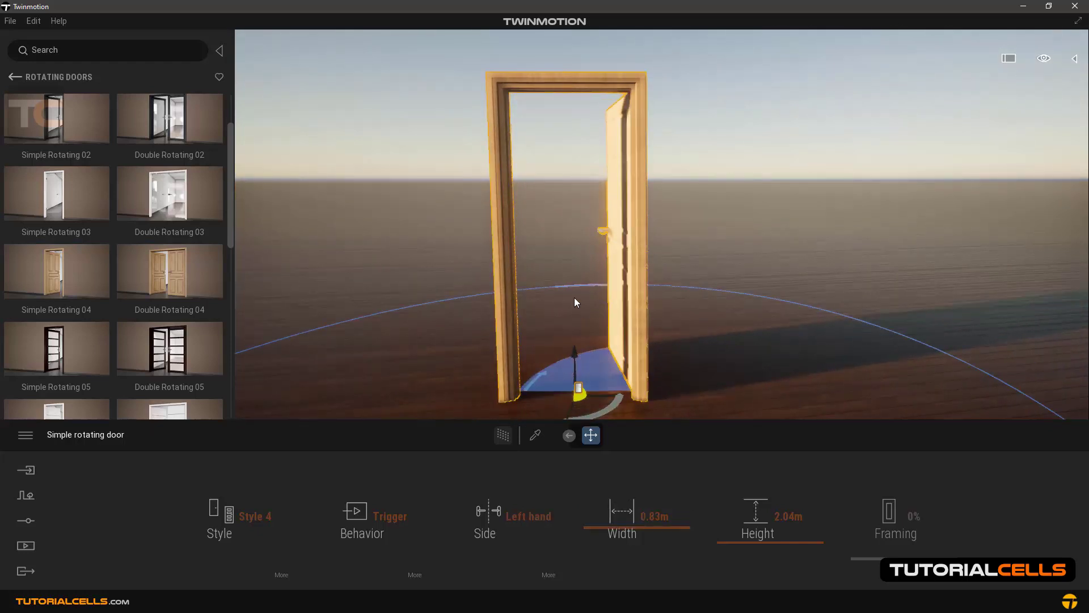
left_click(548, 575)
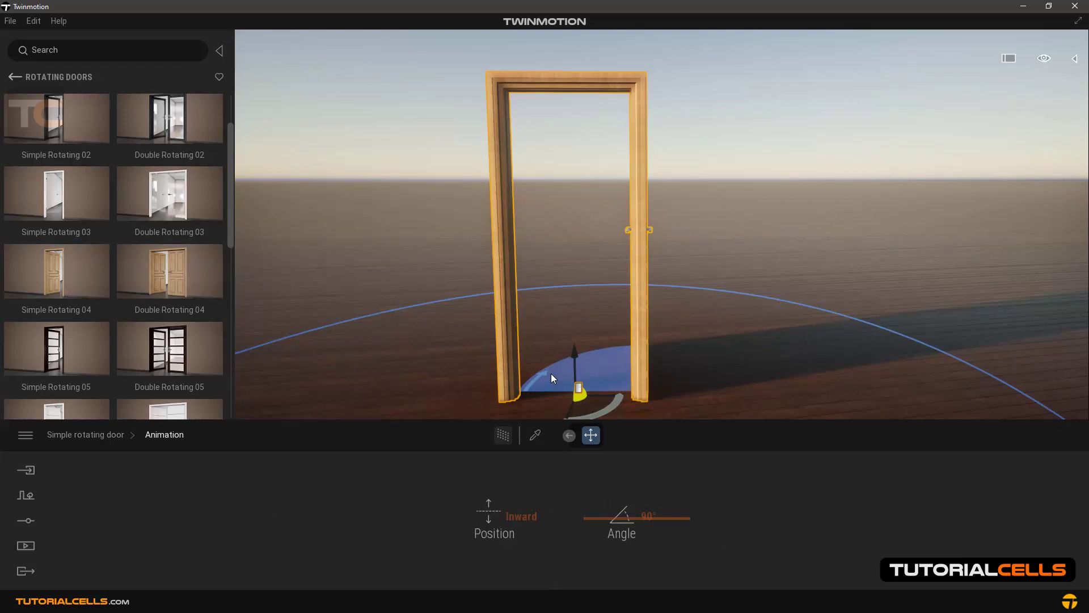
middle_click_drag(550, 374, 551, 437)
right_click_drag(551, 437, 549, 322)
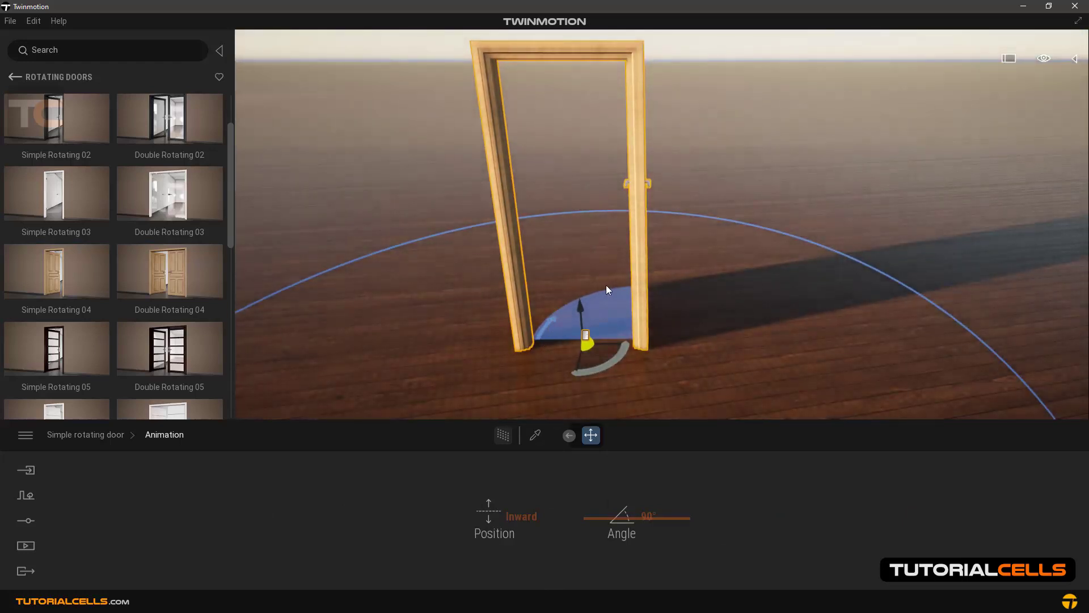
left_click(520, 516)
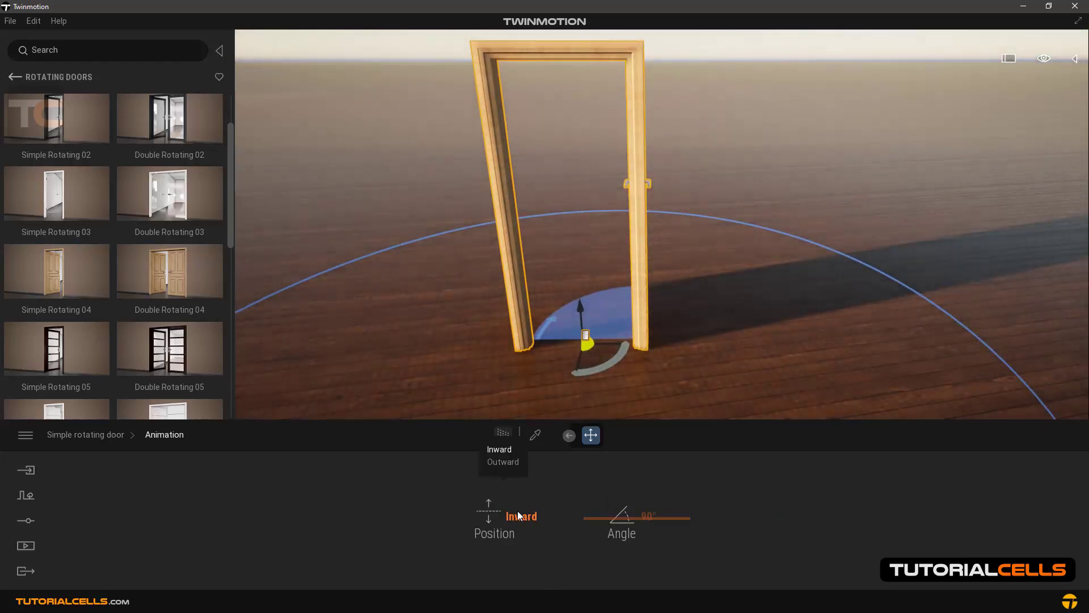
left_click(506, 461)
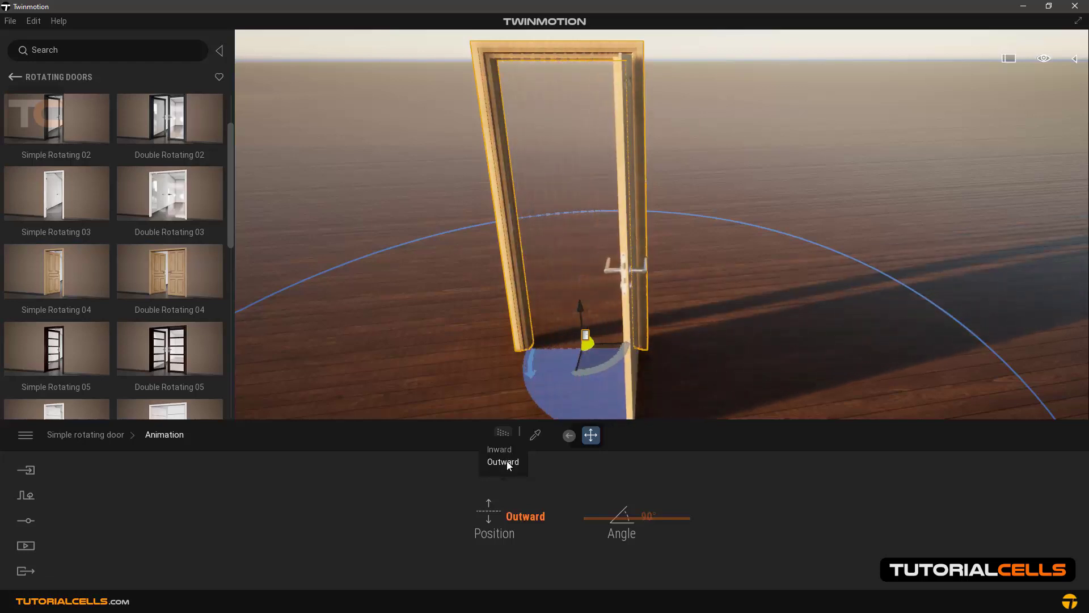
left_click(504, 451)
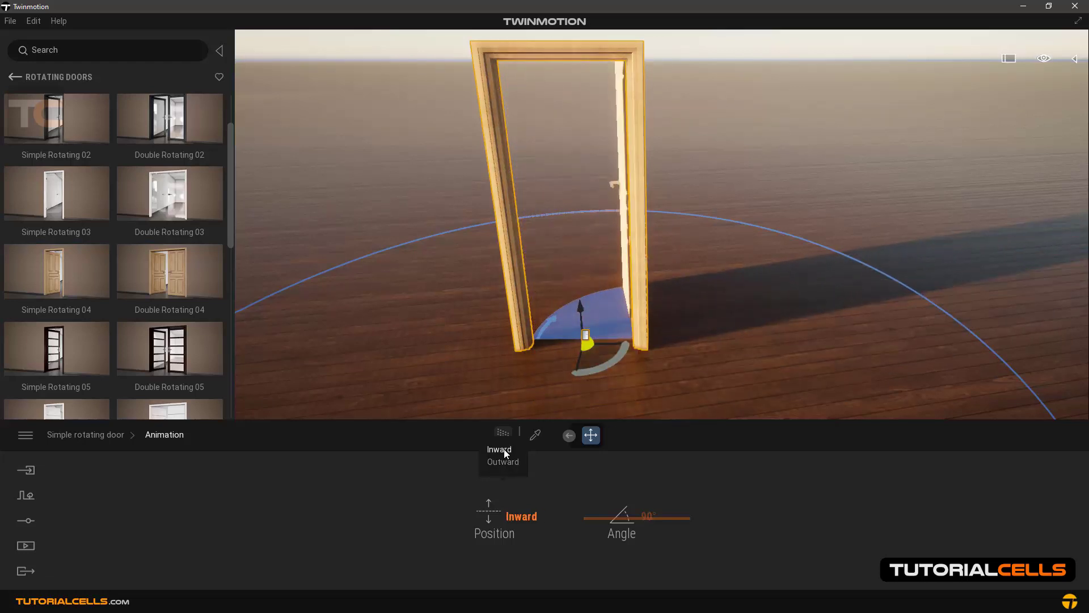
left_click(504, 461)
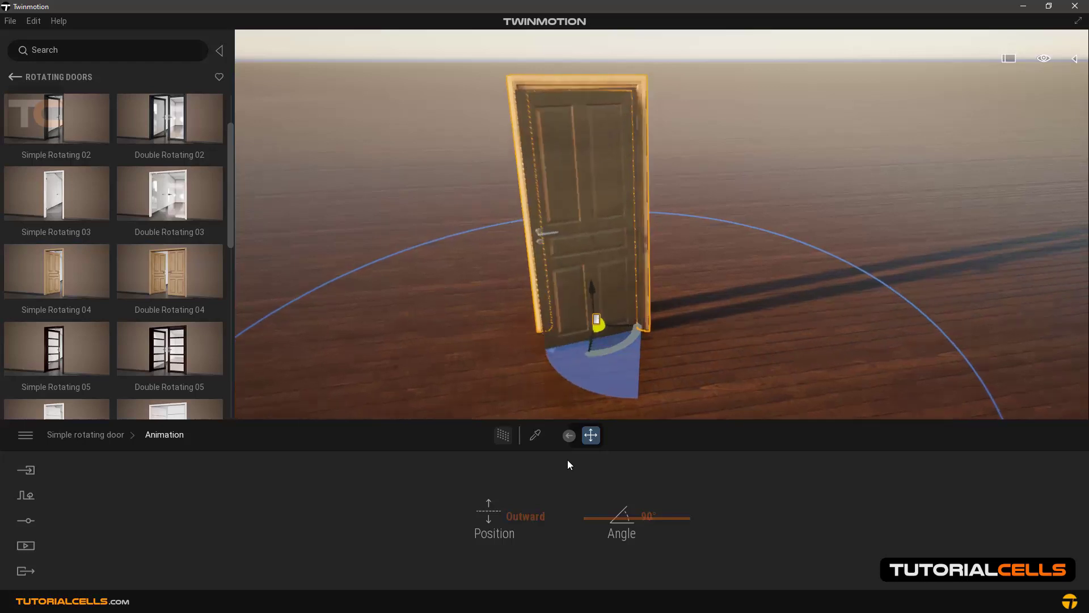
- Set the single door's opening angle to 127° and its position to Inward, and return to its main settings
scroll(567, 461, "up", 2)
left_click_drag(593, 516, 600, 493)
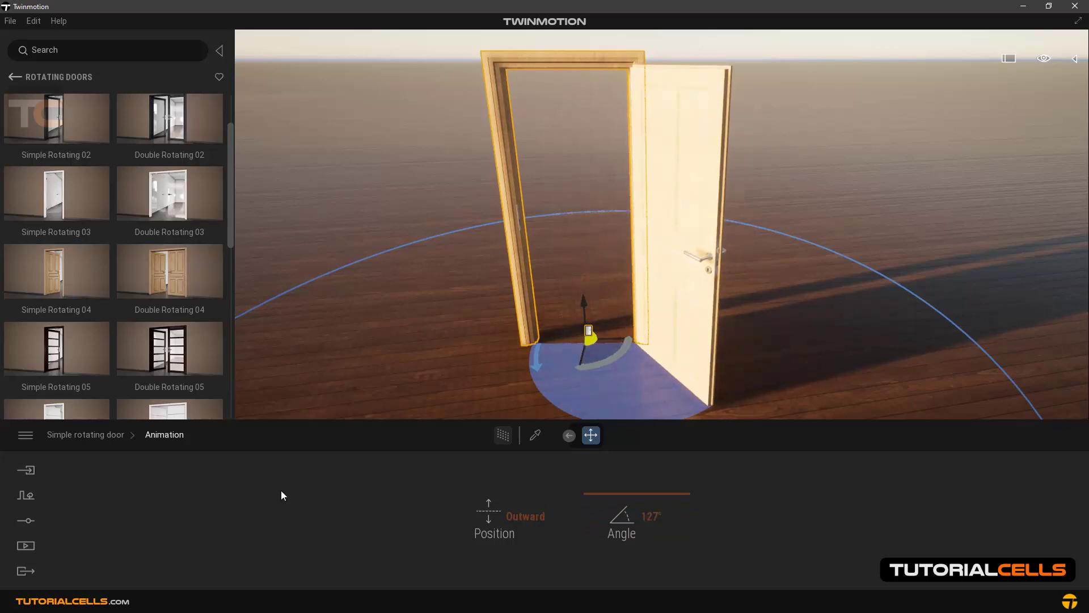
left_click(514, 497)
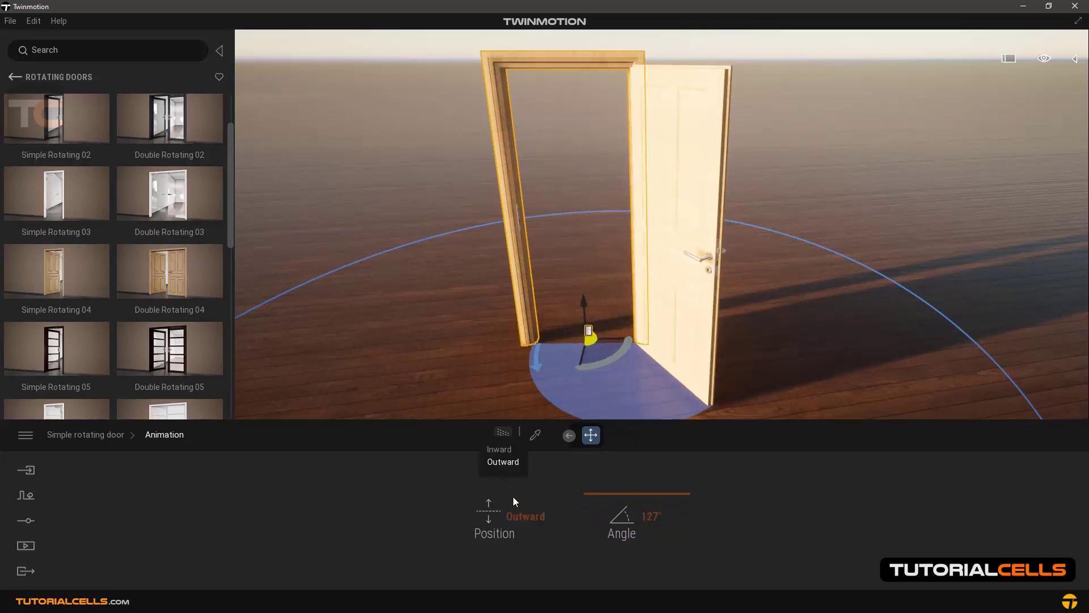
left_click(86, 435)
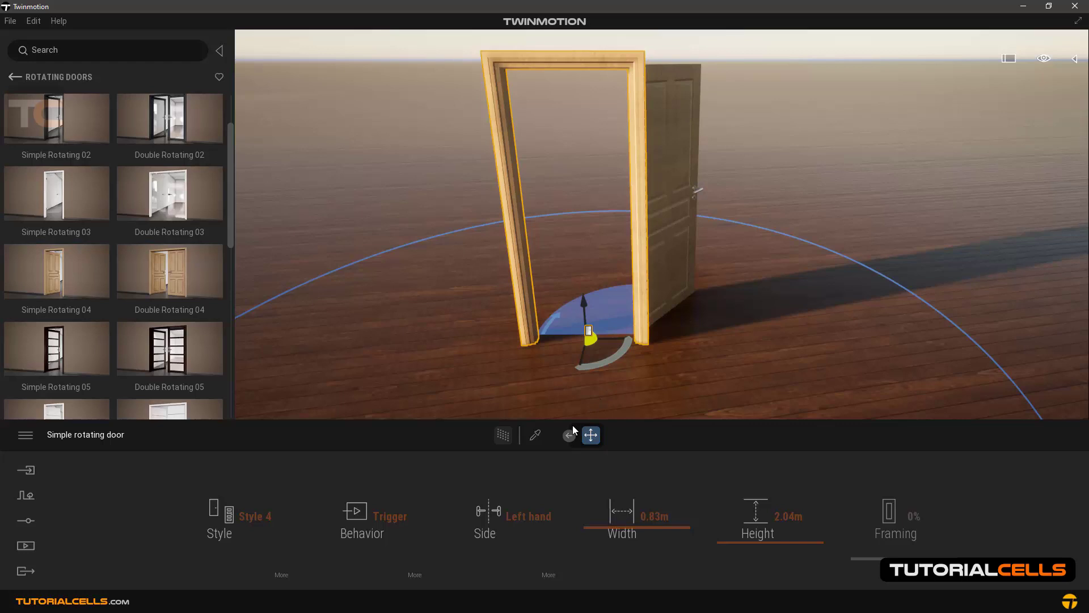
- Set the single rotating door's width to 1.14 m and its height to 2.20 m
scroll(573, 421, "down", 4)
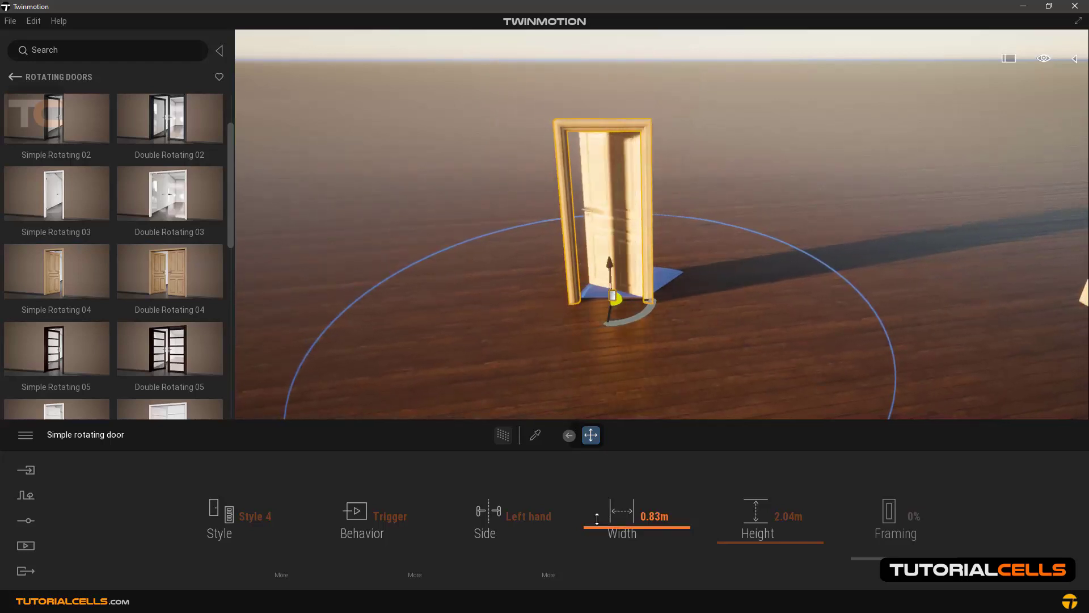
left_click_drag(597, 518, 605, 494)
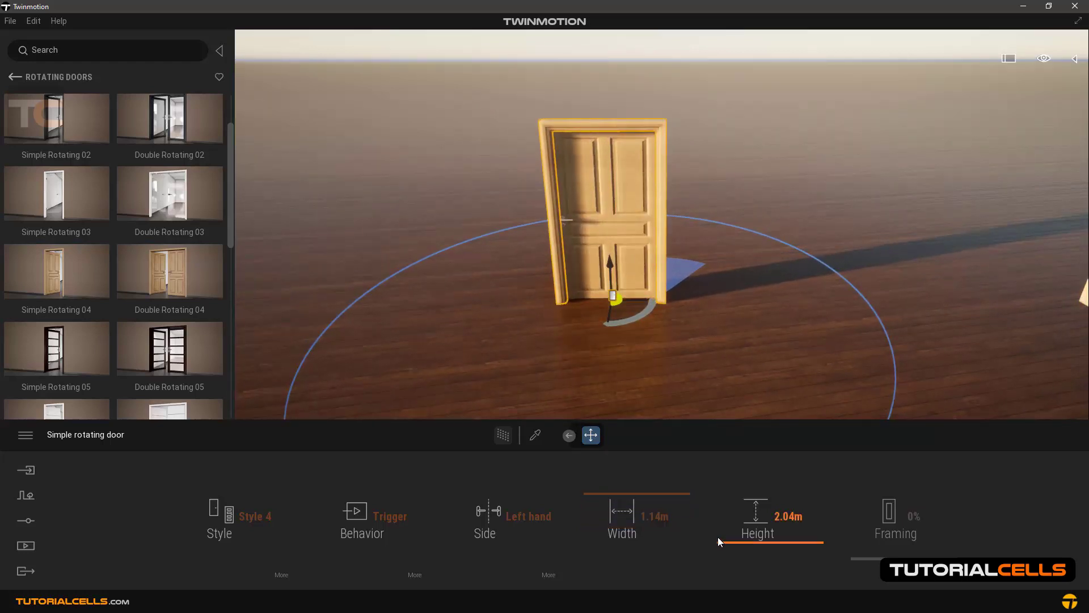
left_click_drag(725, 527, 727, 511)
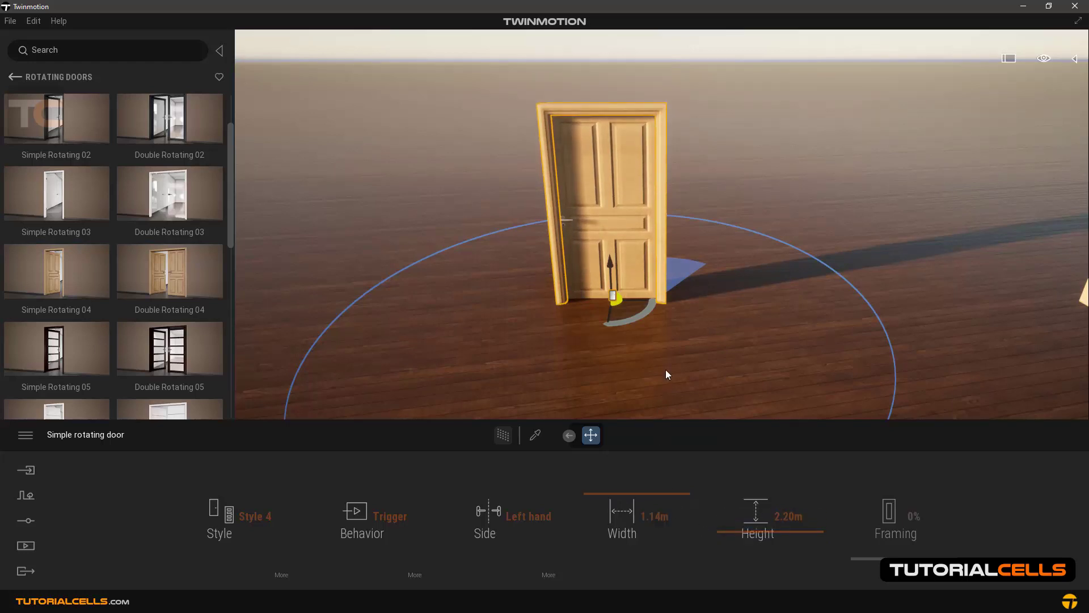
- Open the library's Sliding doors category and place a Double Sliding 02 door in the scene, framing it in the view
scroll(665, 358, "down", 5)
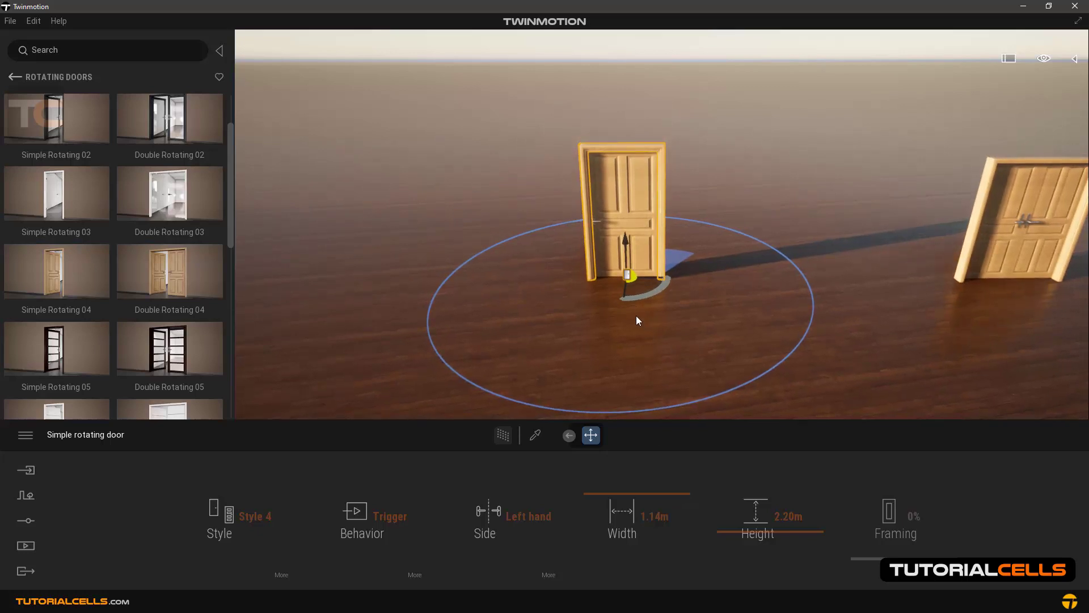
left_click(12, 77)
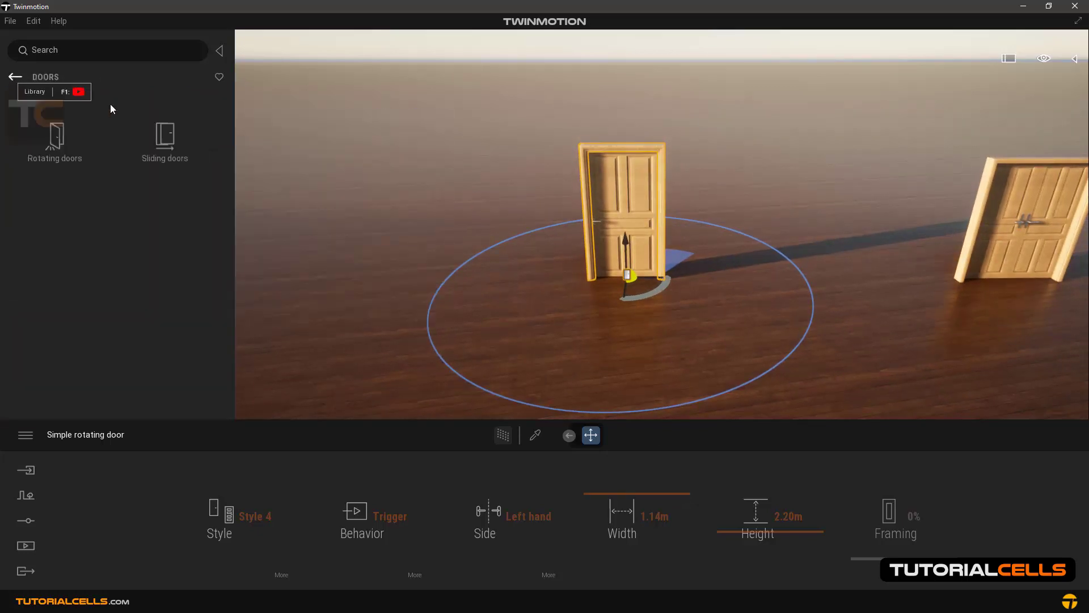
key("a")
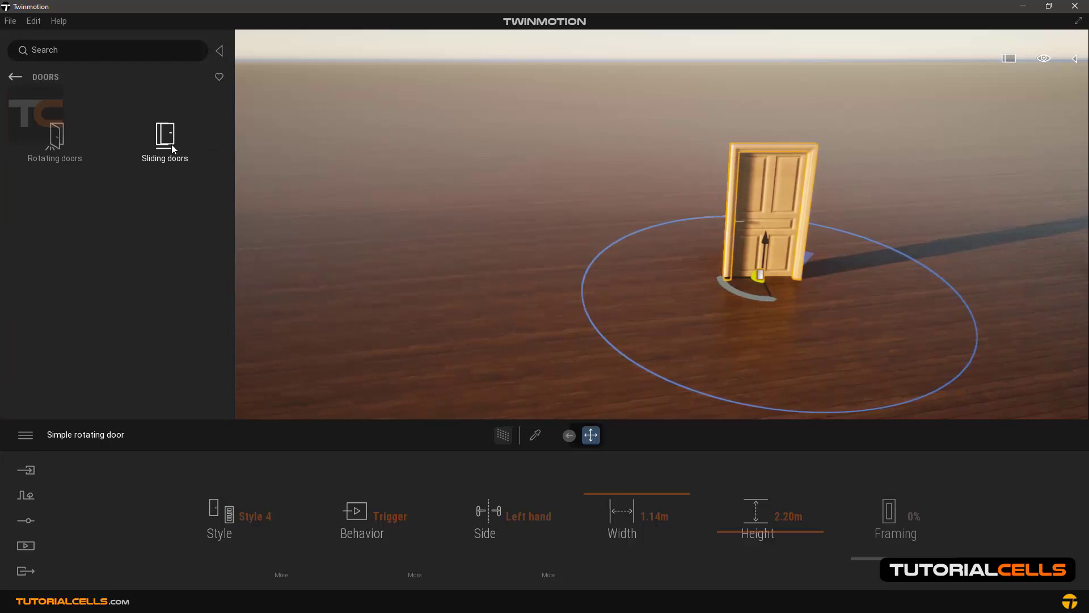
left_click(172, 144)
mouse_move(50, 202)
mouse_move(177, 209)
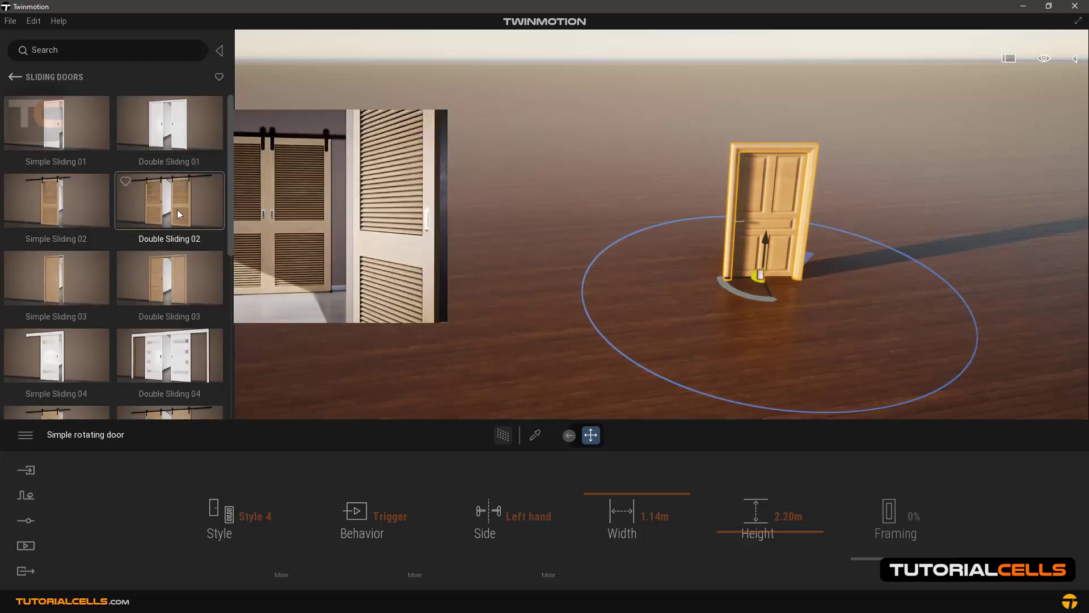
left_click_drag(171, 206, 423, 280)
key("f")
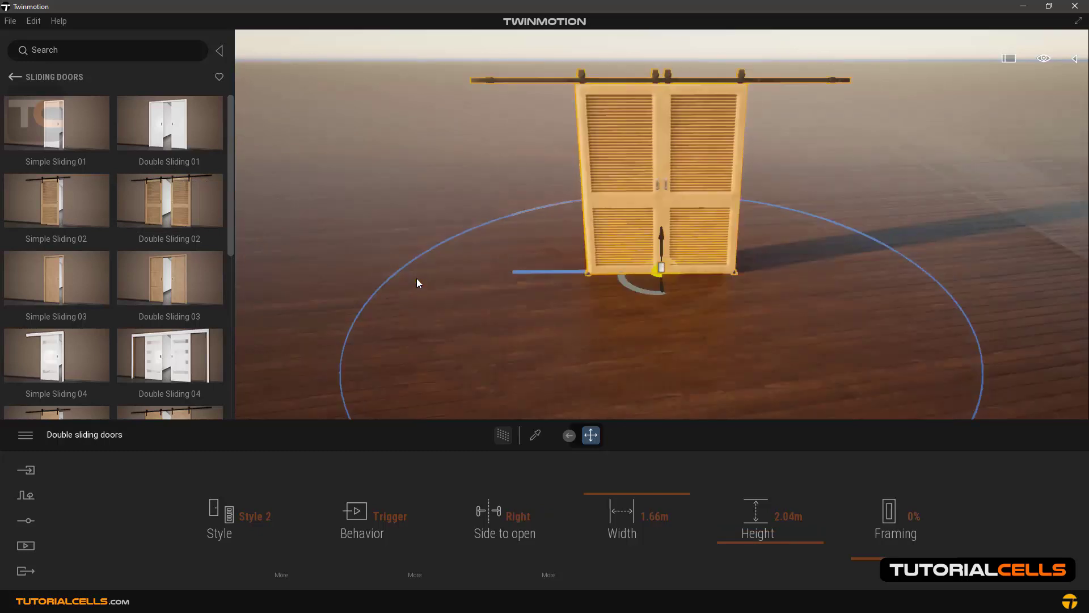
- Check the trigger opening of the double sliding doors by approaching them and backing away
right_click_drag(677, 244, 696, 230)
scroll(616, 227, "up", 3)
scroll(597, 223, "up", 5)
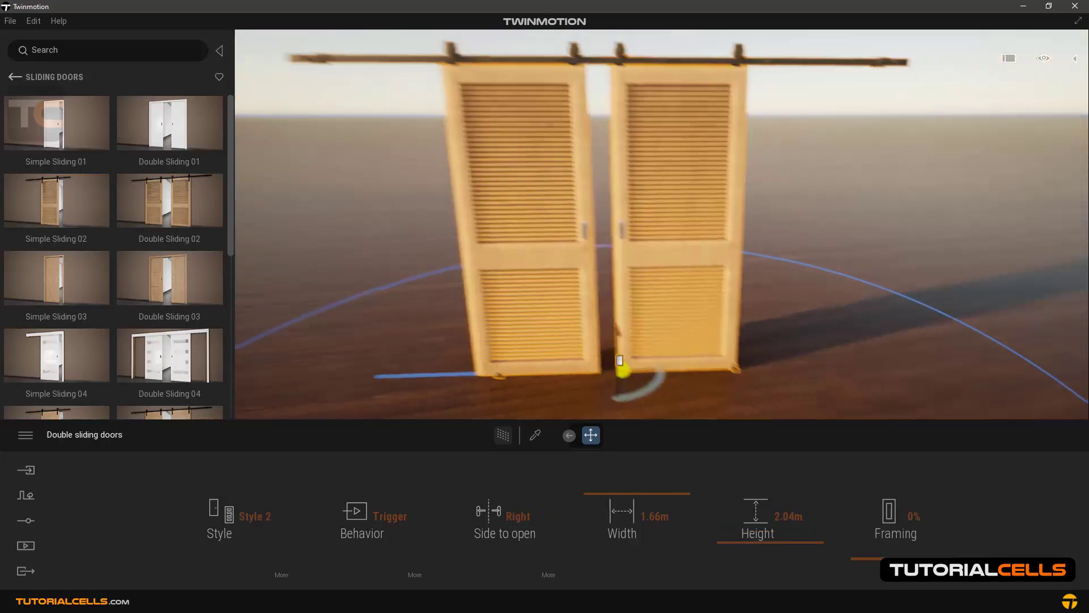
scroll(624, 245, "down", 5)
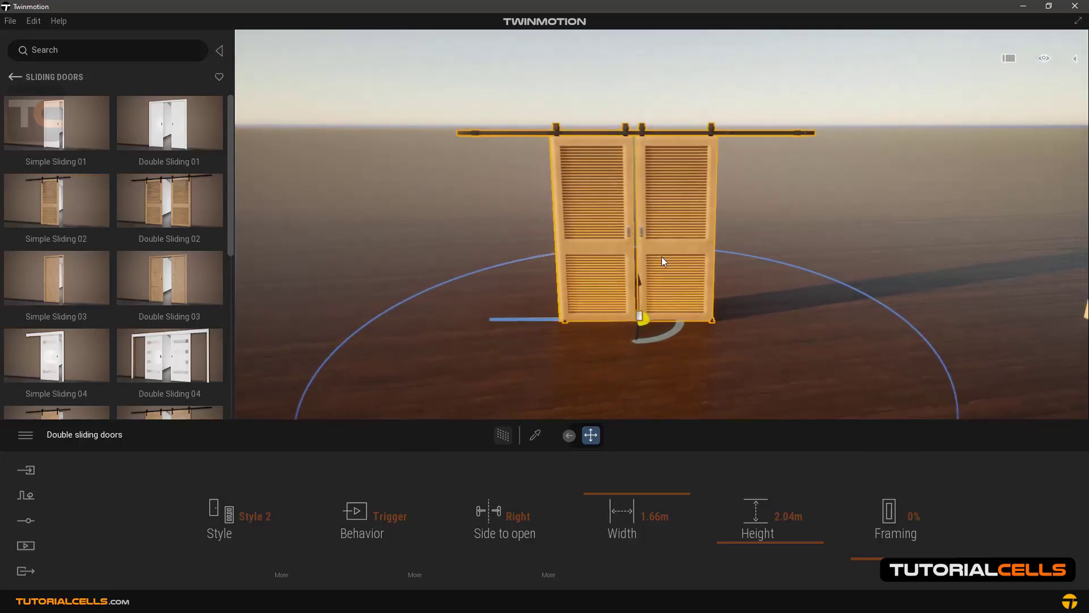
scroll(661, 260, "up", 5)
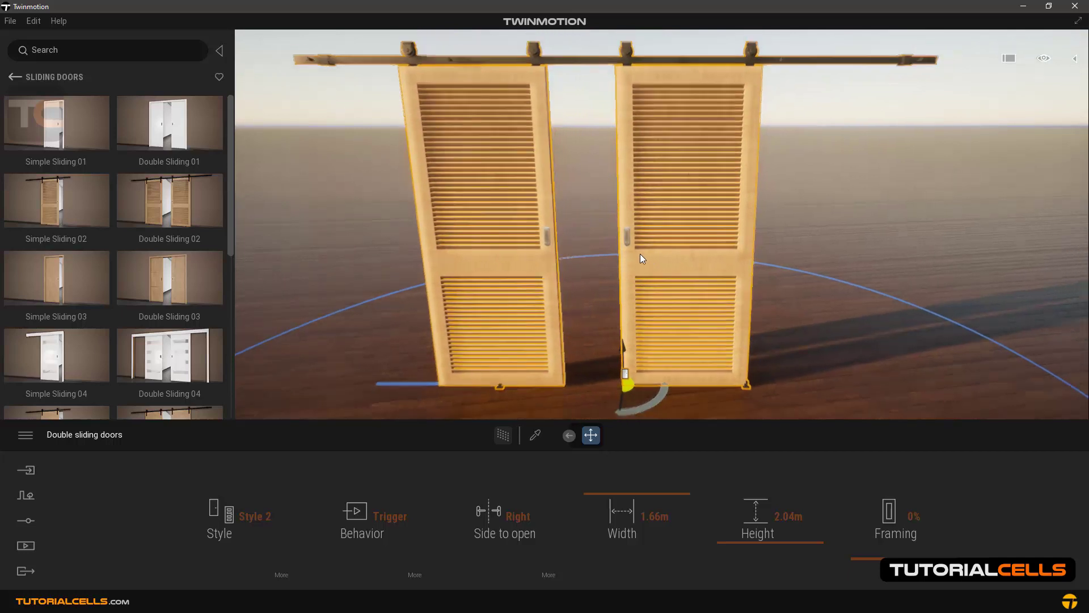
scroll(639, 254, "down", 5)
- Place a Simple Sliding 02 door beside the double sliding doors and approach it to trigger its opening
mouse_move(119, 224)
left_click_drag(53, 205, 314, 297)
middle_click_drag(313, 297, 505, 308)
scroll(497, 270, "up", 2)
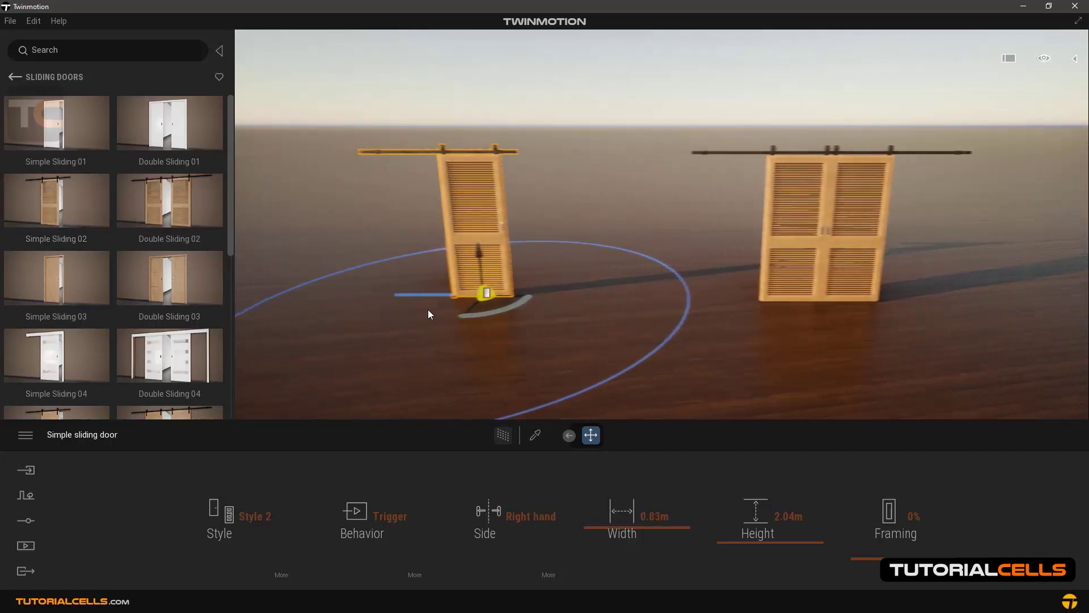
scroll(516, 260, "up", 5)
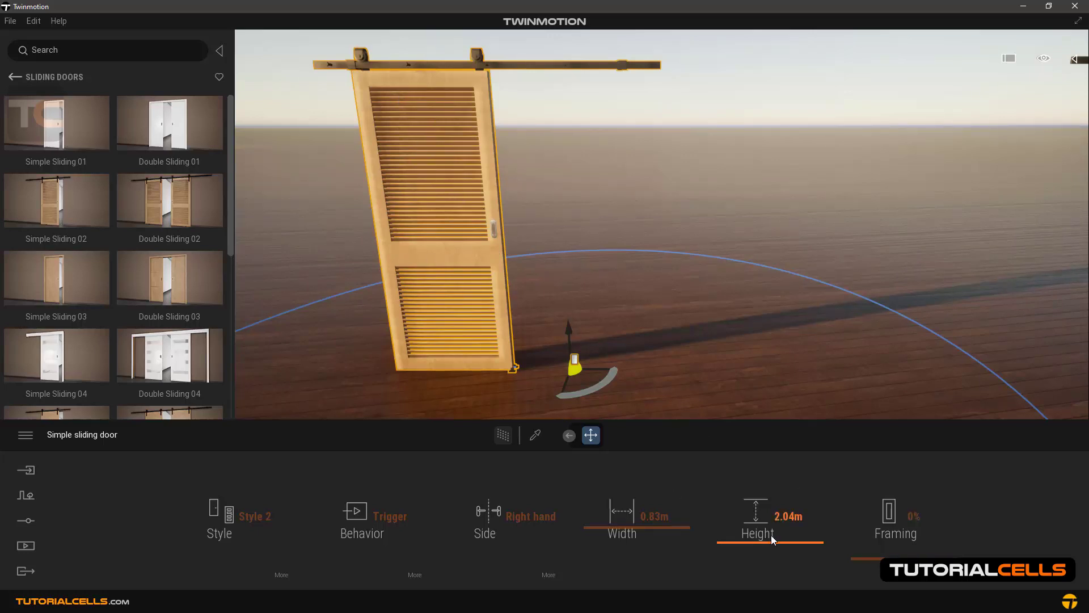
- Set the single sliding door's framing to hinge style 5%, lock style 15%, bottom rail 6% and top rail 3%, and return to its main settings
mouse_move(860, 559)
left_mouse_down()
mouse_move(865, 517)
mouse_move(867, 564)
mouse_move(865, 513)
mouse_move(867, 569)
left_mouse_up()
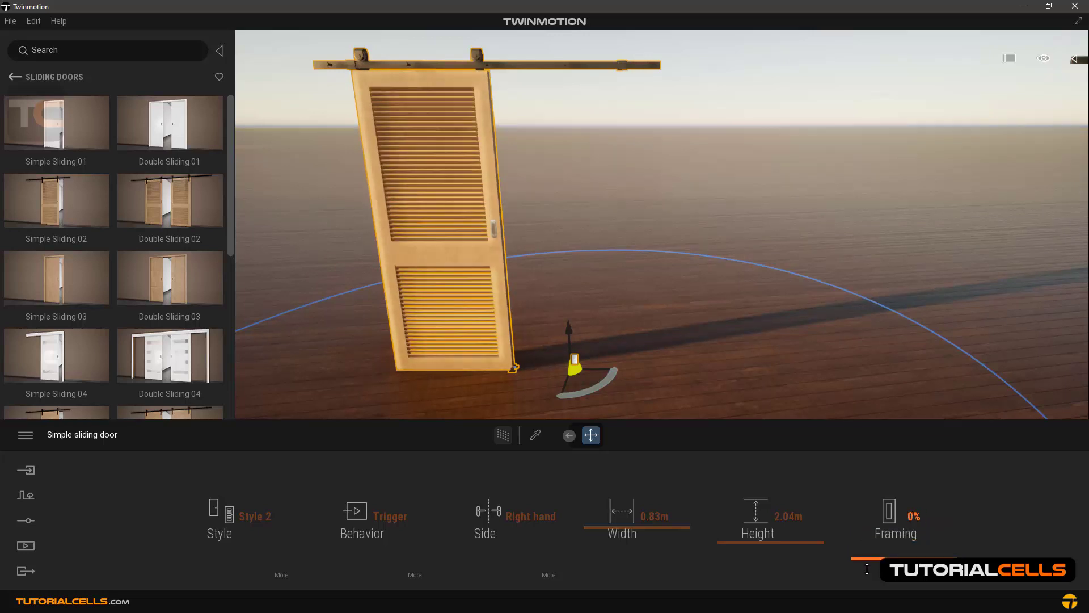
left_click(947, 582)
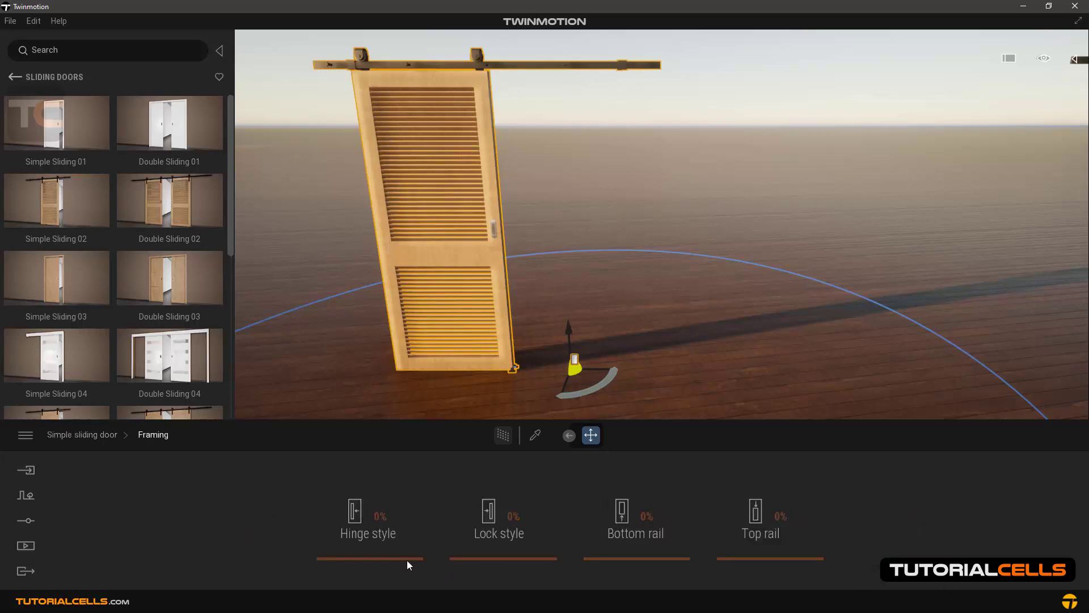
left_click_drag(402, 560, 467, 552)
left_click_drag(590, 558, 612, 557)
mouse_move(723, 559)
left_mouse_down()
mouse_move(723, 539)
mouse_move(726, 558)
left_mouse_up()
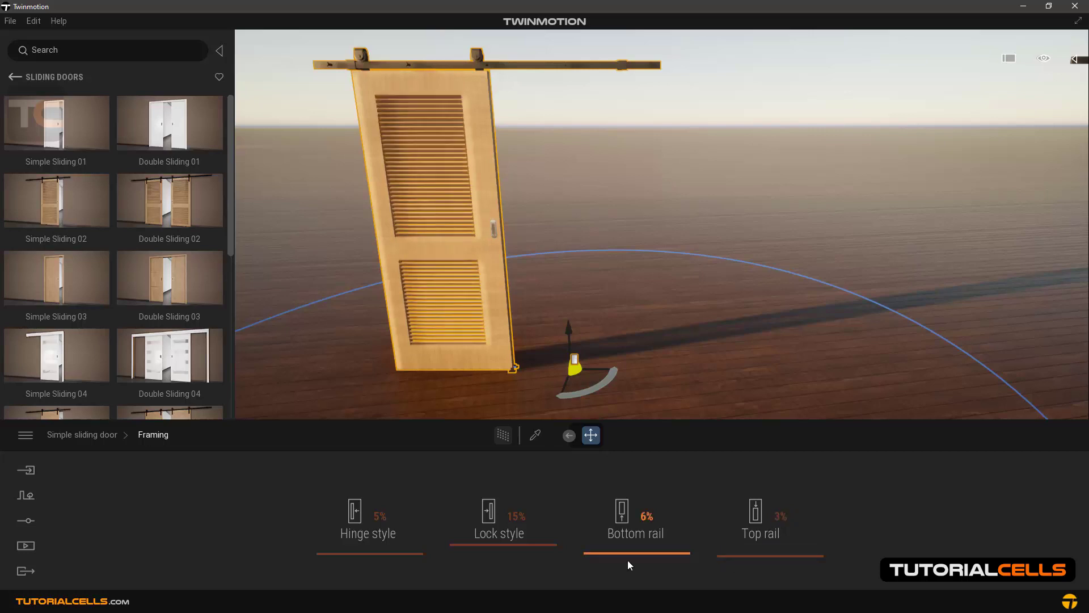
left_click(108, 436)
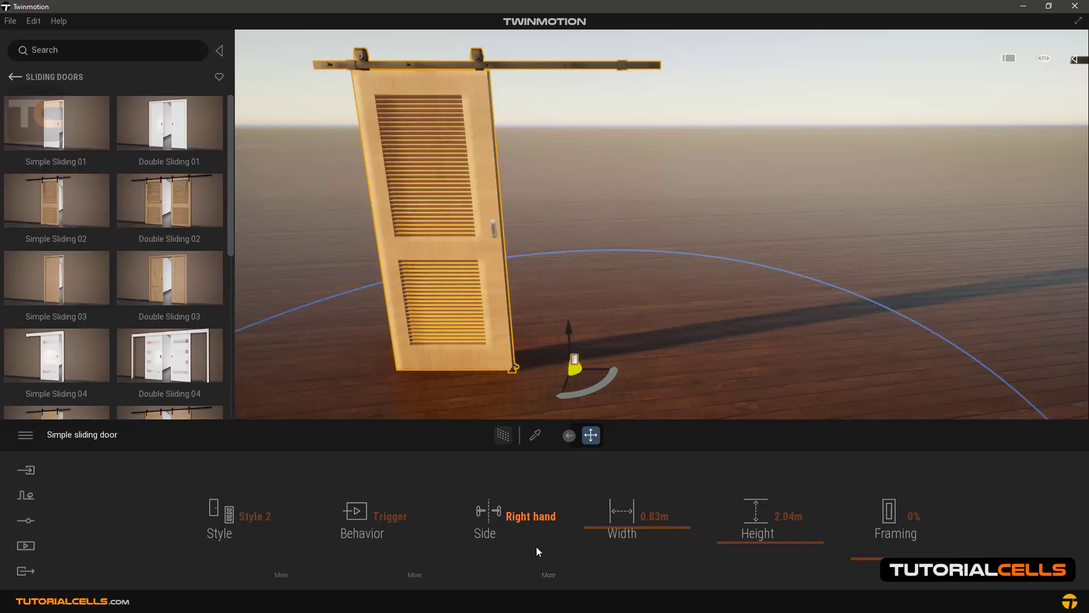
- Open the single sliding door's animation settings and set its opening to 30%
left_click(548, 575)
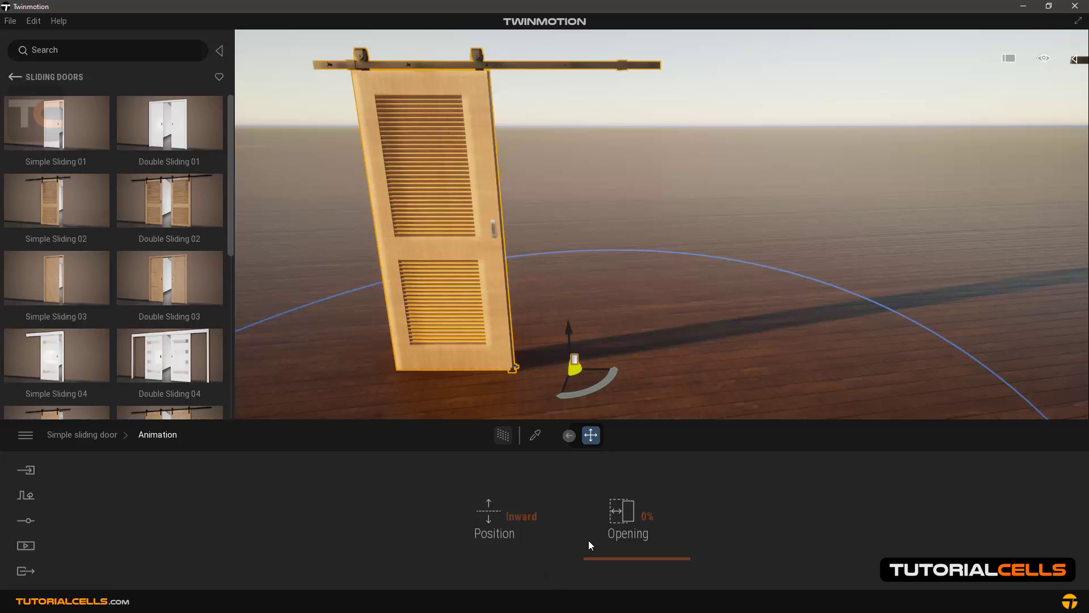
left_click_drag(591, 557, 603, 532)
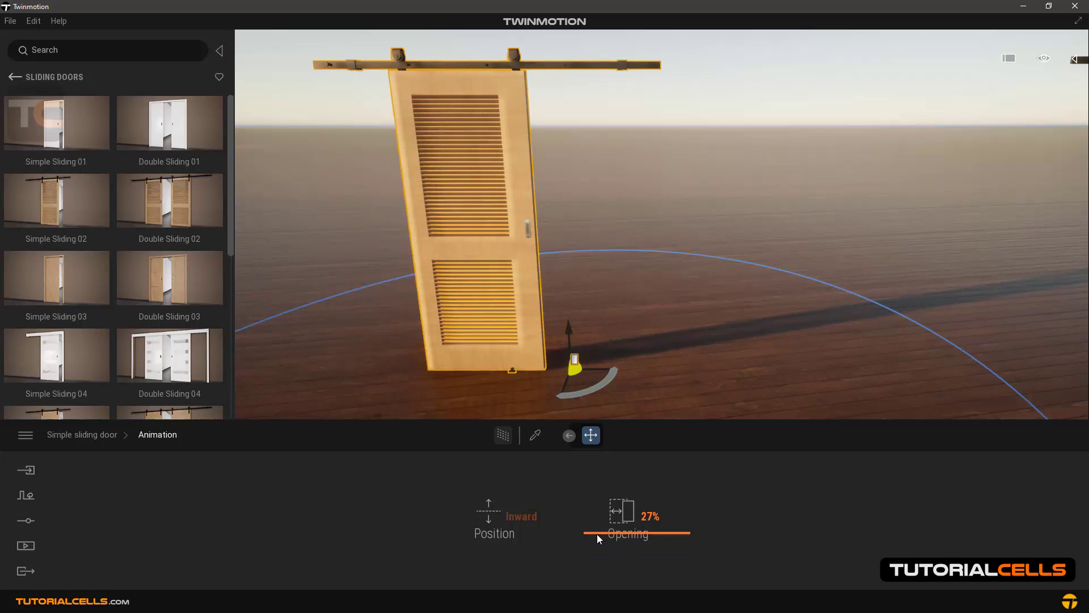
mouse_move(597, 533)
left_mouse_down()
mouse_move(599, 561)
mouse_move(605, 518)
mouse_move(607, 530)
left_mouse_up()
- Check the single sliding door's trigger movement by approaching it and backing away until the neighbouring doors are also in view
key("w")
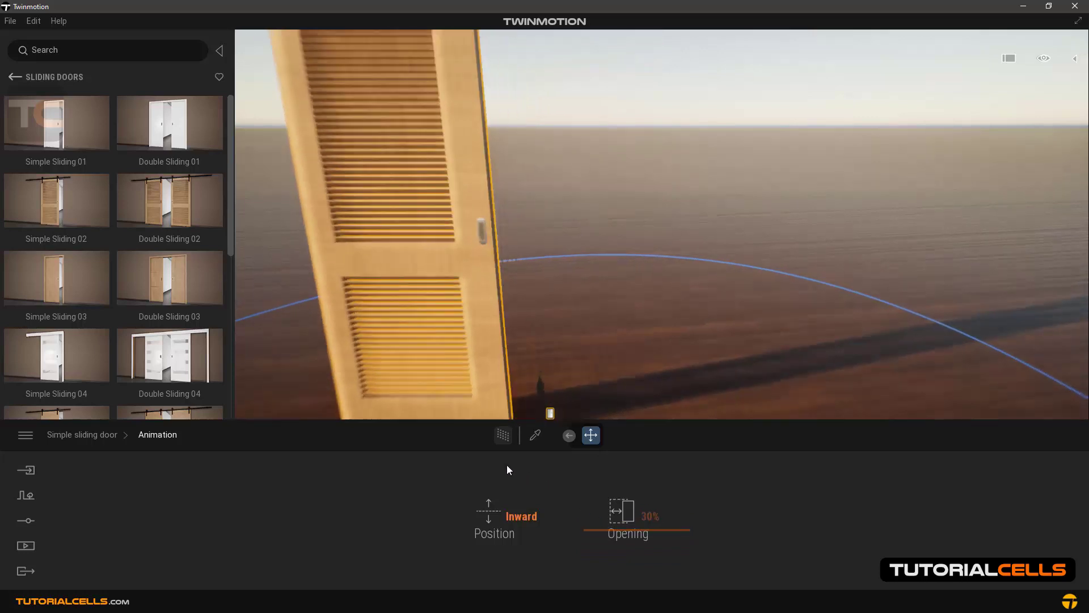
key("a")
key("s")
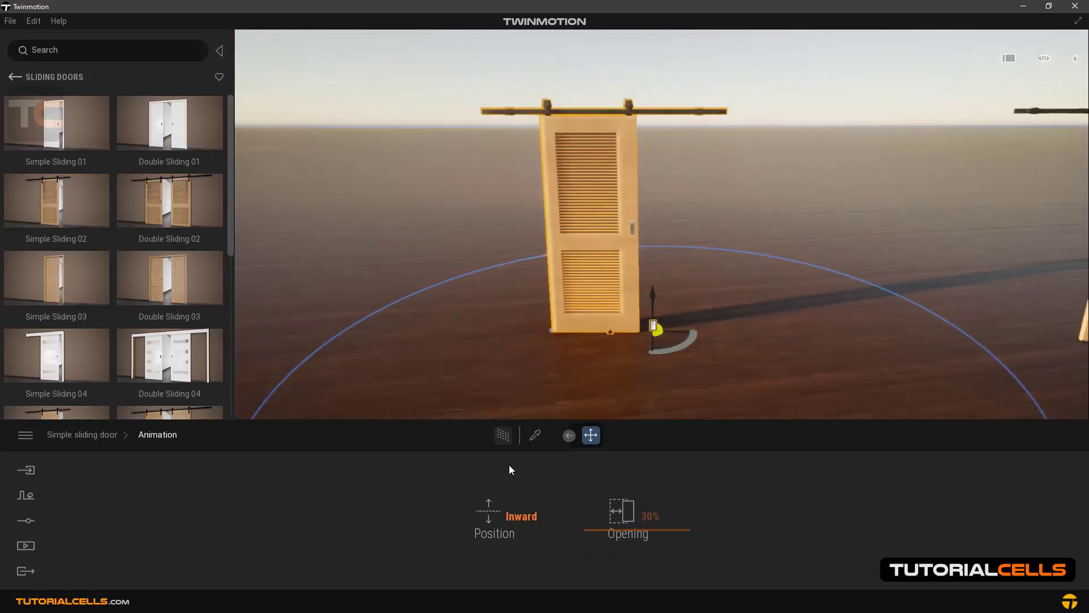
key("s")
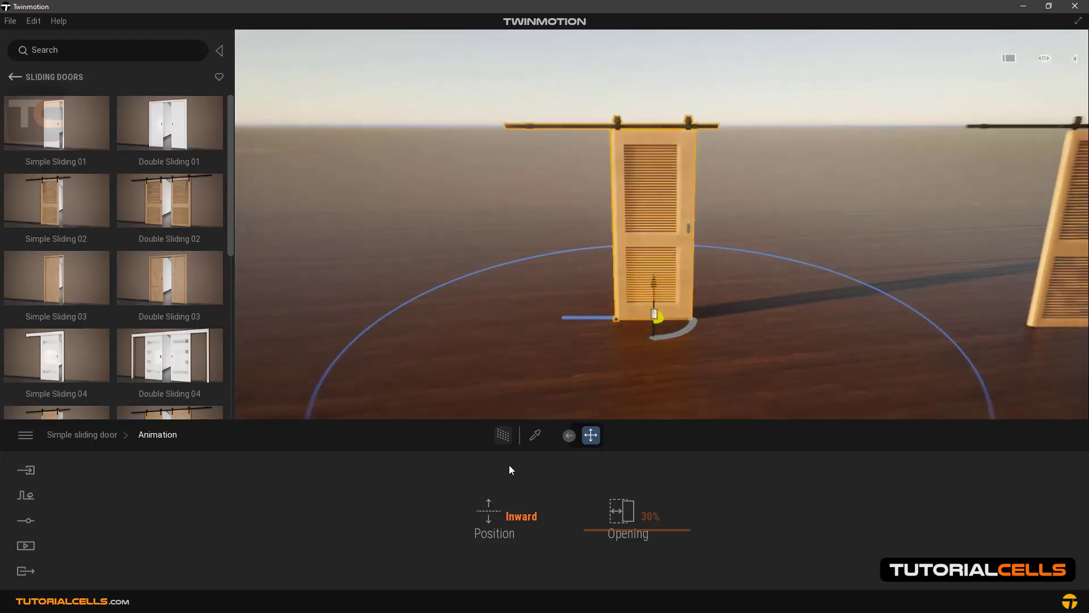
right_click_drag(560, 355, 809, 305)
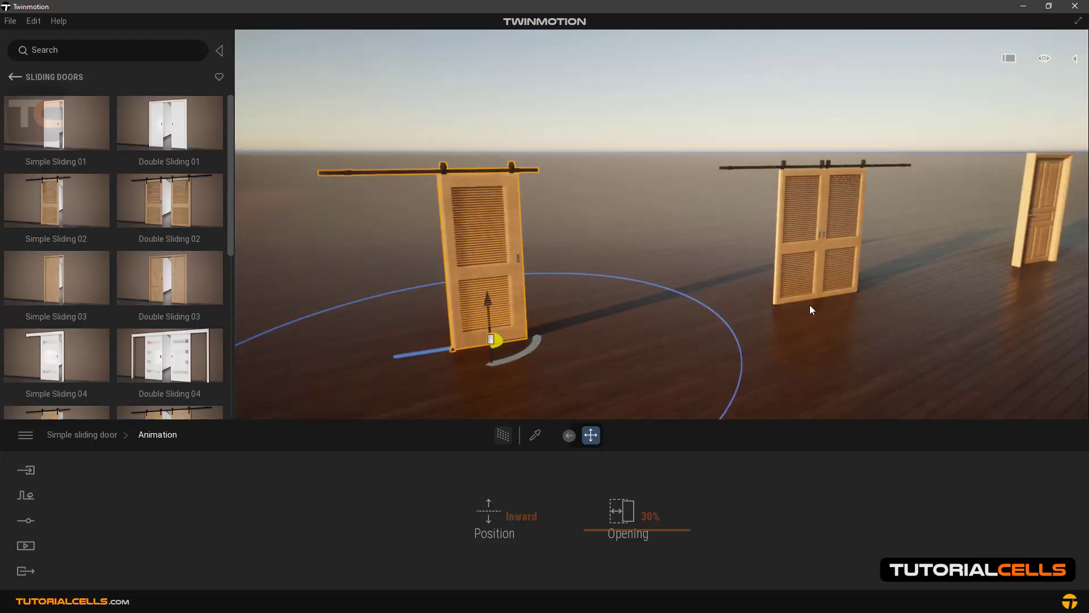